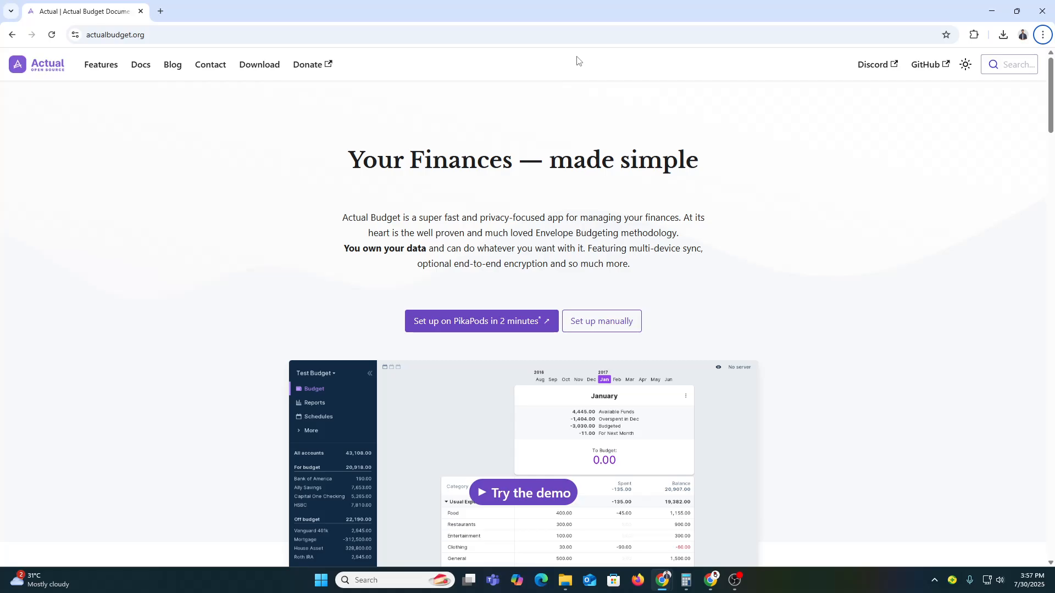
Open Actual's Download page and follow the Windows desktop client link to the Microsoft Store
scroll(511, 424, "down", 20)
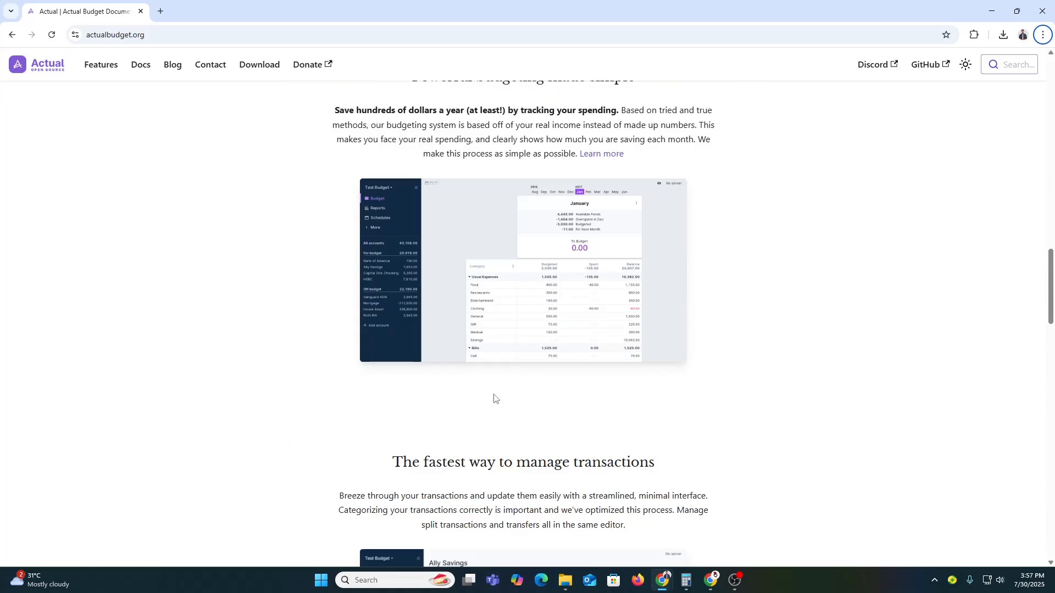
scroll(484, 383, "down", 4)
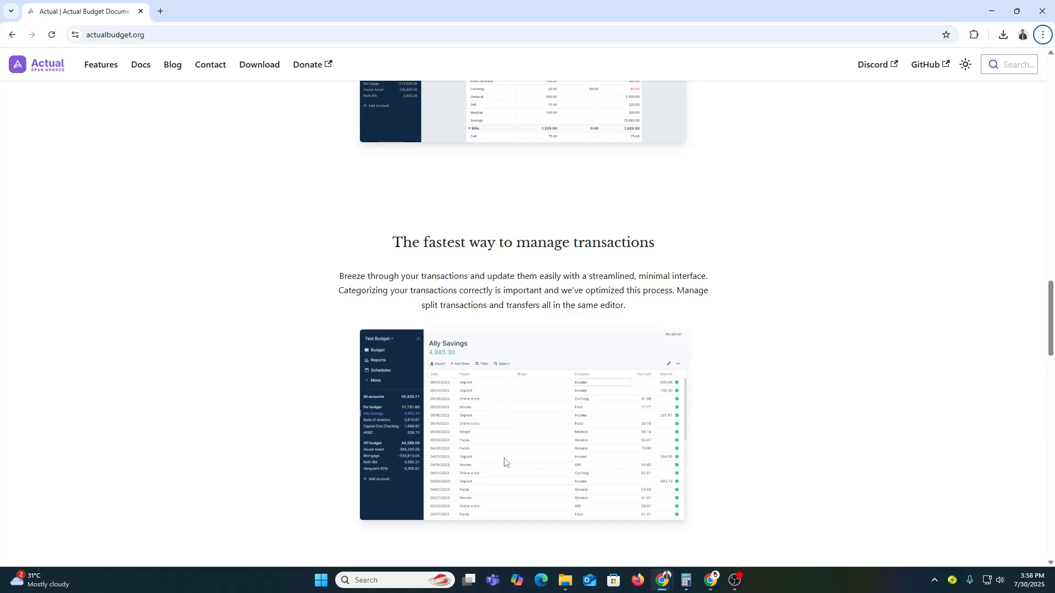
scroll(504, 462, "up", 10)
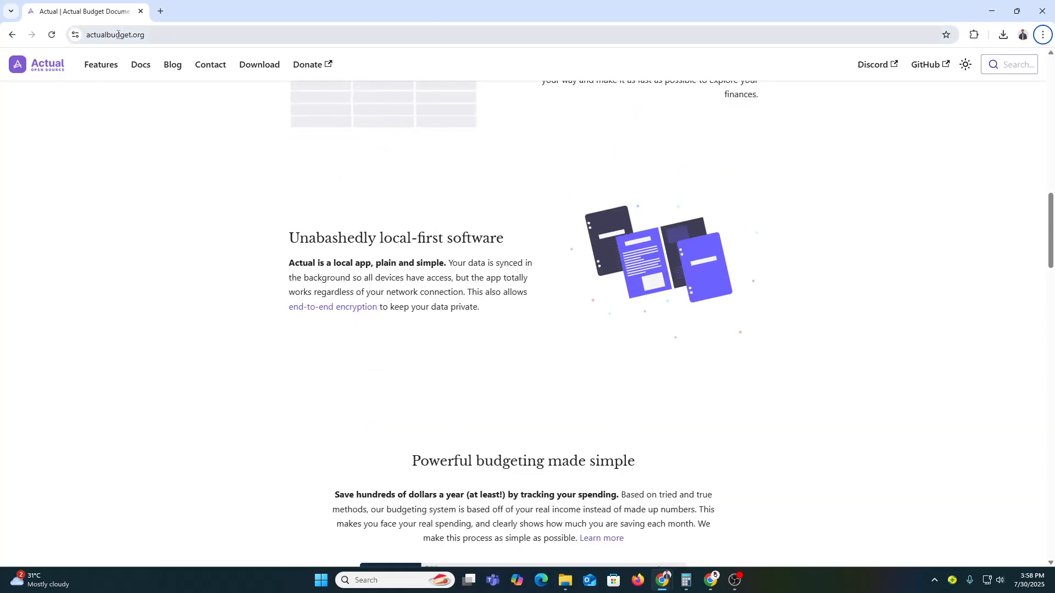
scroll(249, 407, "up", 6)
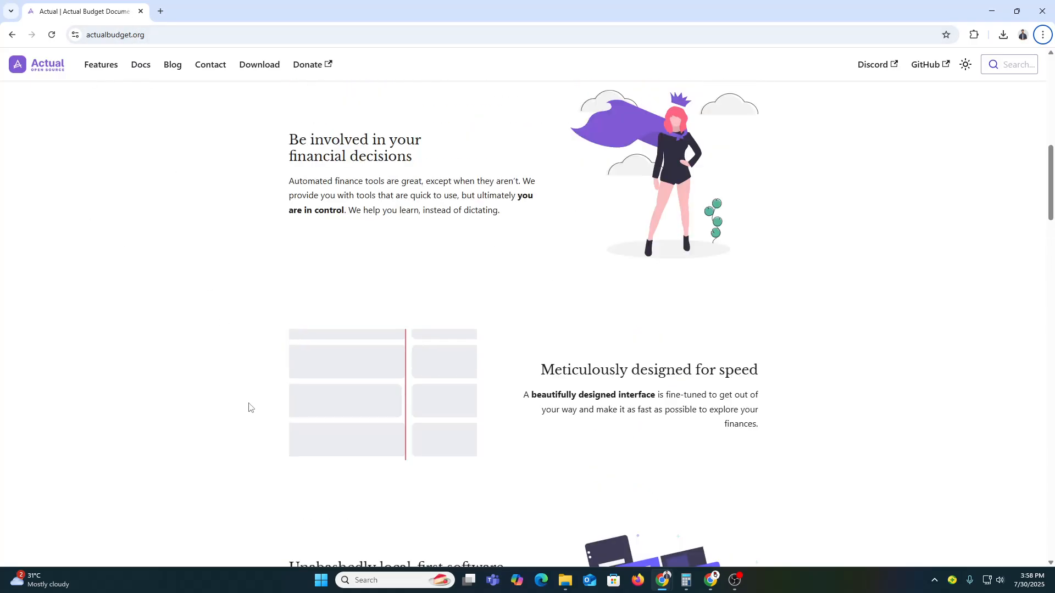
left_click(270, 72)
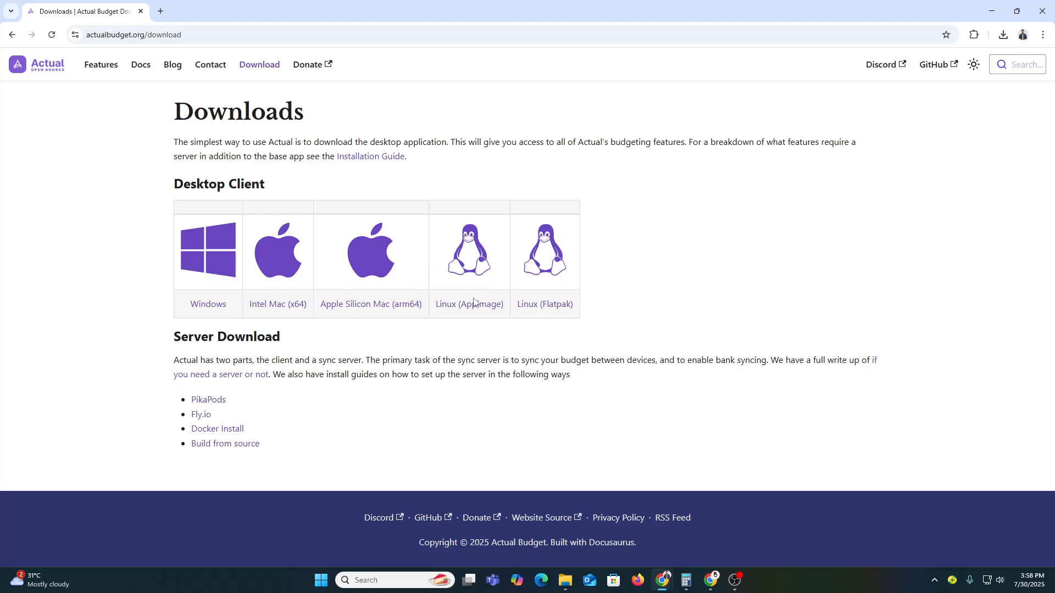
left_click(206, 308)
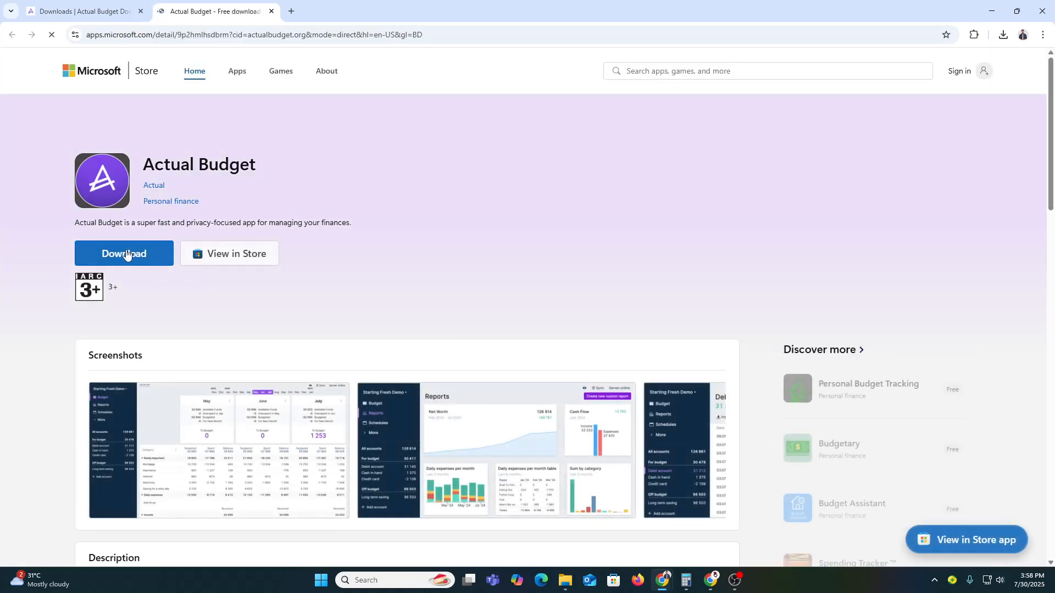
Download Actual Budget from its Microsoft Store page, install it and launch it
left_click(126, 254)
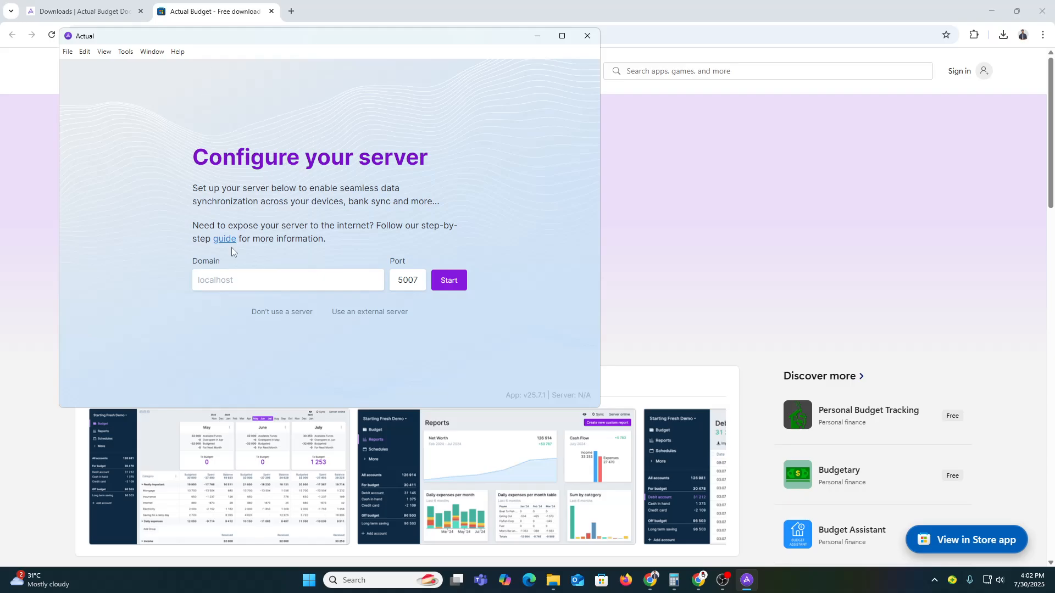
Start the local server with a confirmed password, sign in, and start a fresh budget
left_click(453, 288)
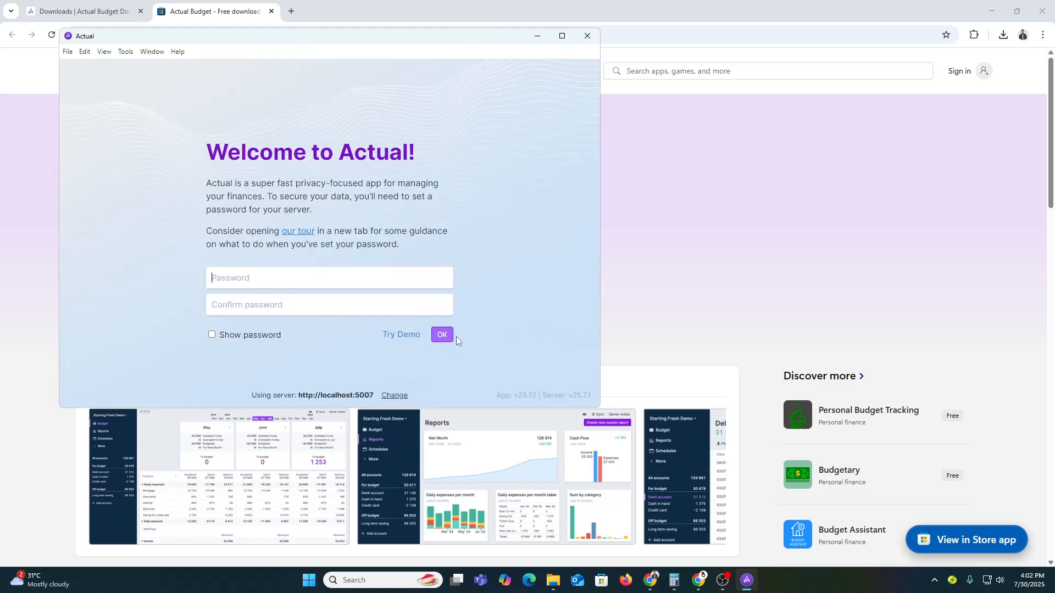
left_click(270, 283)
type("123")
left_click(288, 306)
type("123")
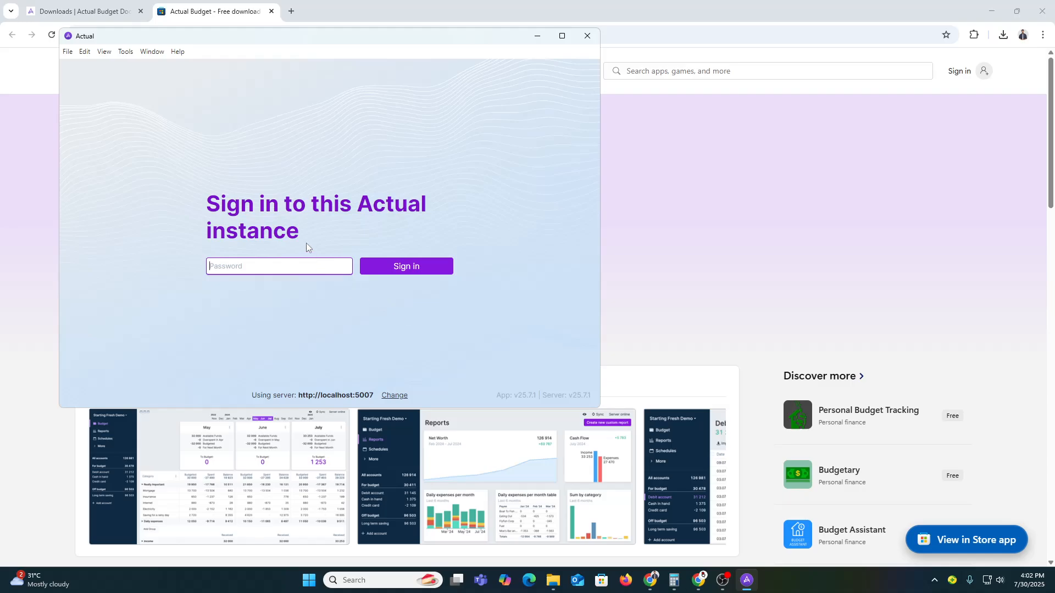
type("123")
key("Return")
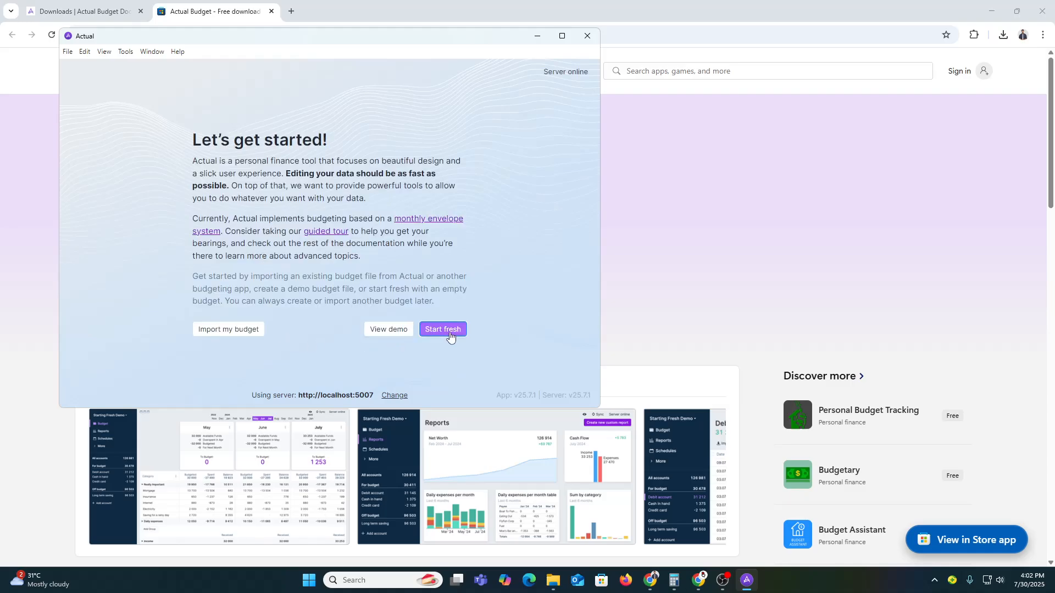
left_click(433, 333)
left_click(443, 333)
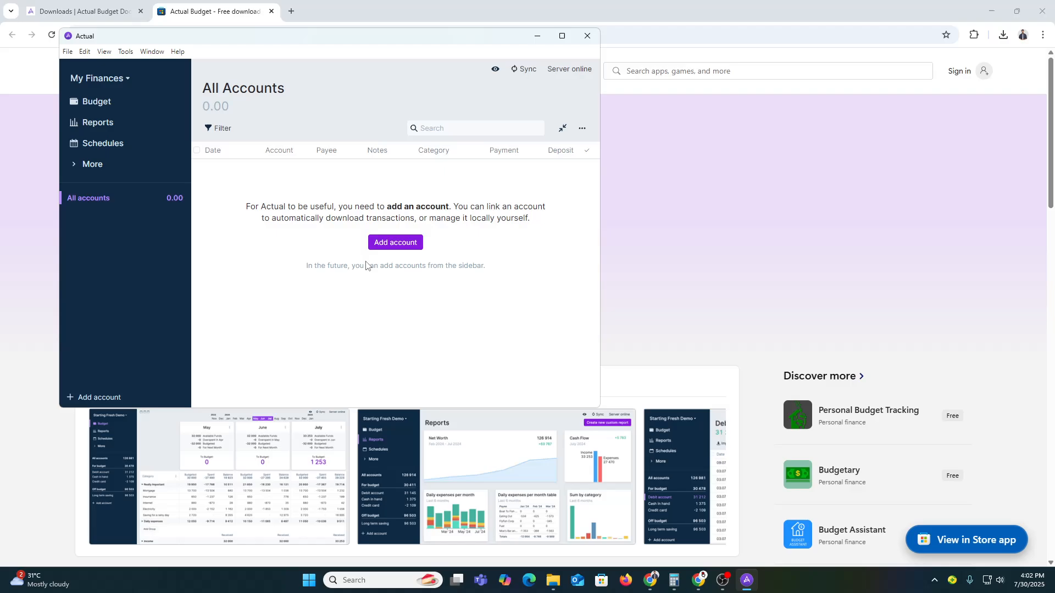
left_click(118, 101)
scroll(336, 310, "down", 2)
scroll(332, 339, "up", 2)
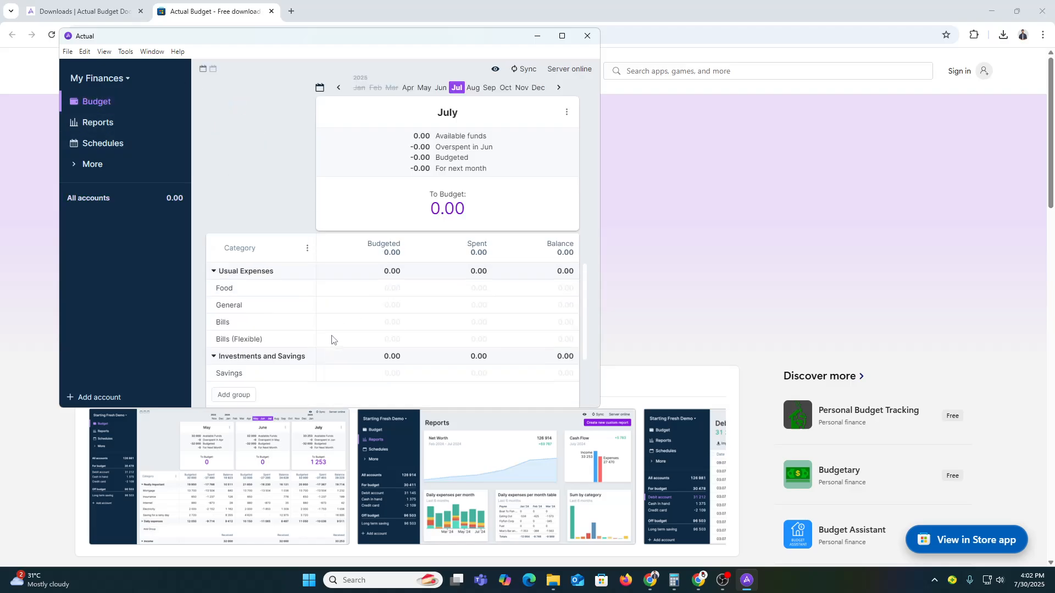
left_click(99, 79)
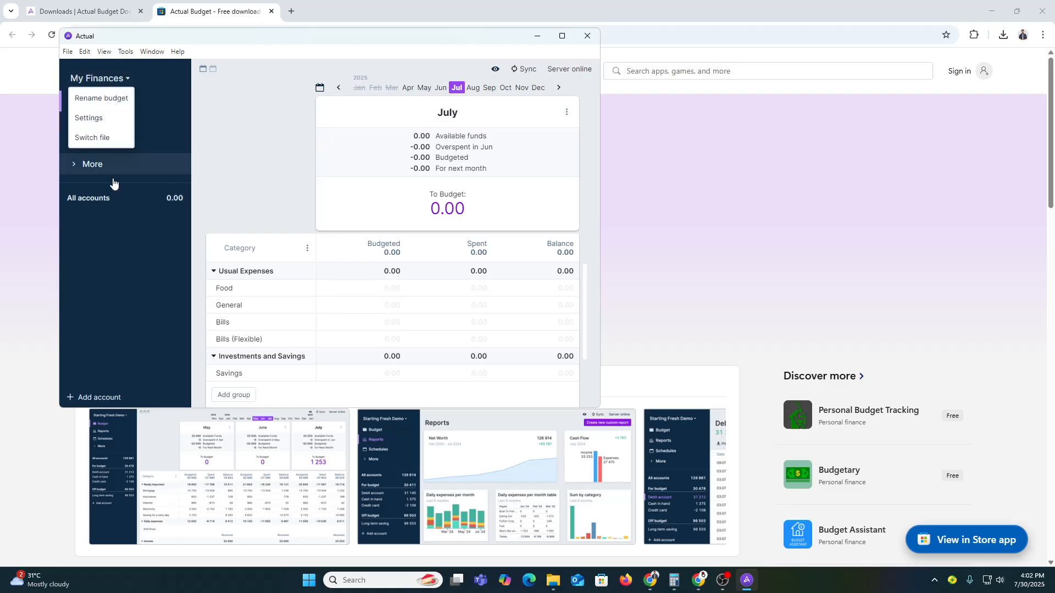
left_click(93, 164)
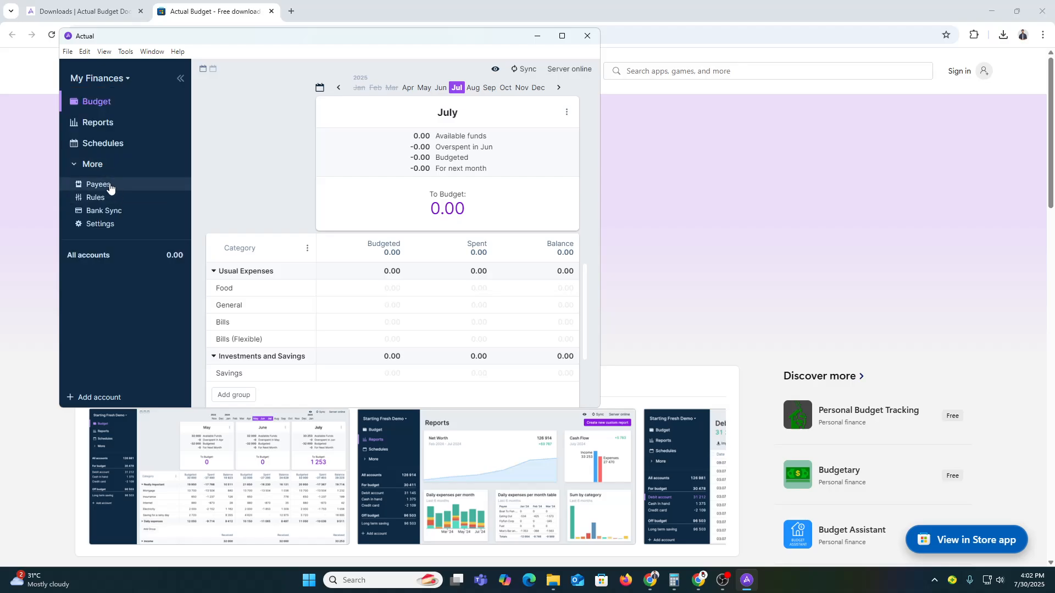
left_click(109, 188)
left_click(111, 199)
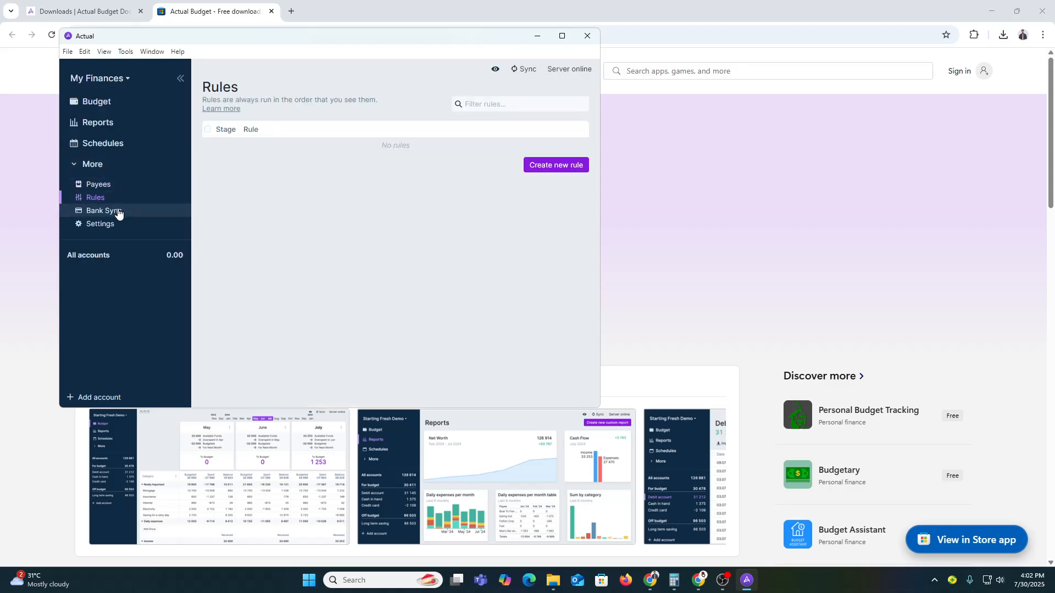
left_click(129, 215)
left_click(130, 224)
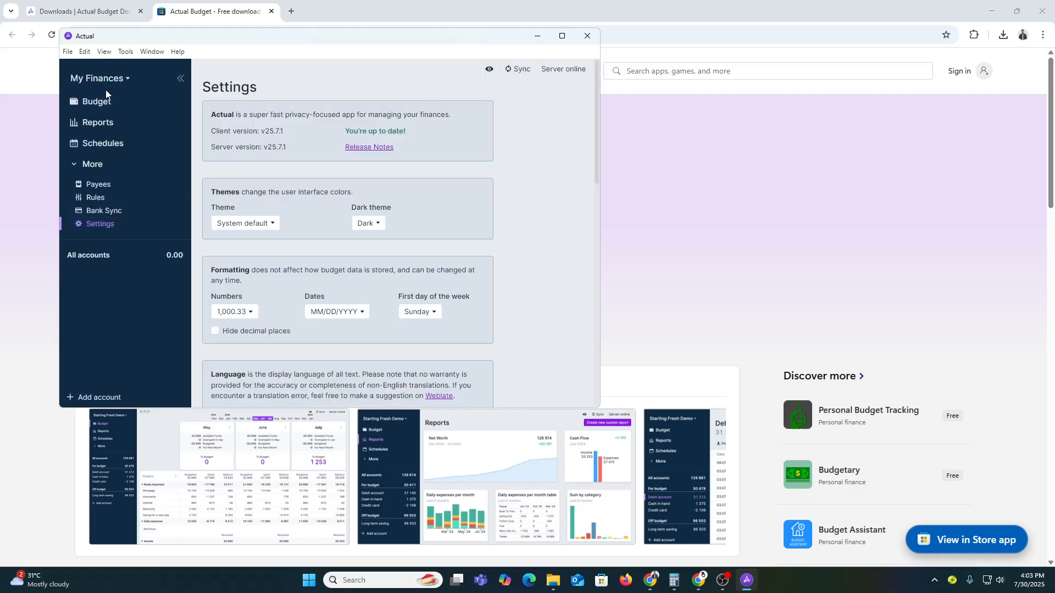
left_click(99, 105)
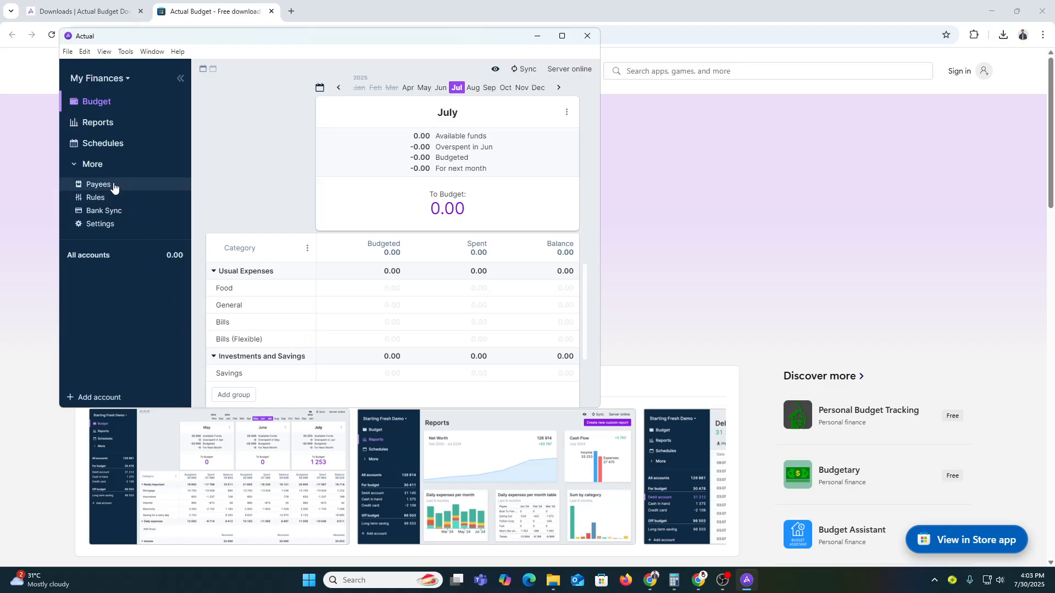
left_click(95, 265)
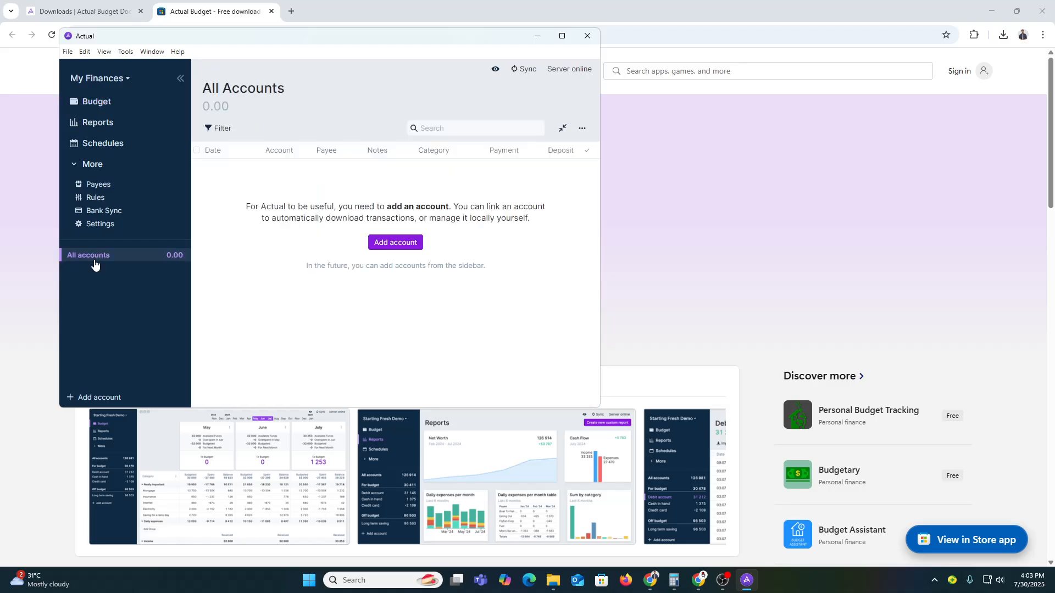
left_click(278, 152)
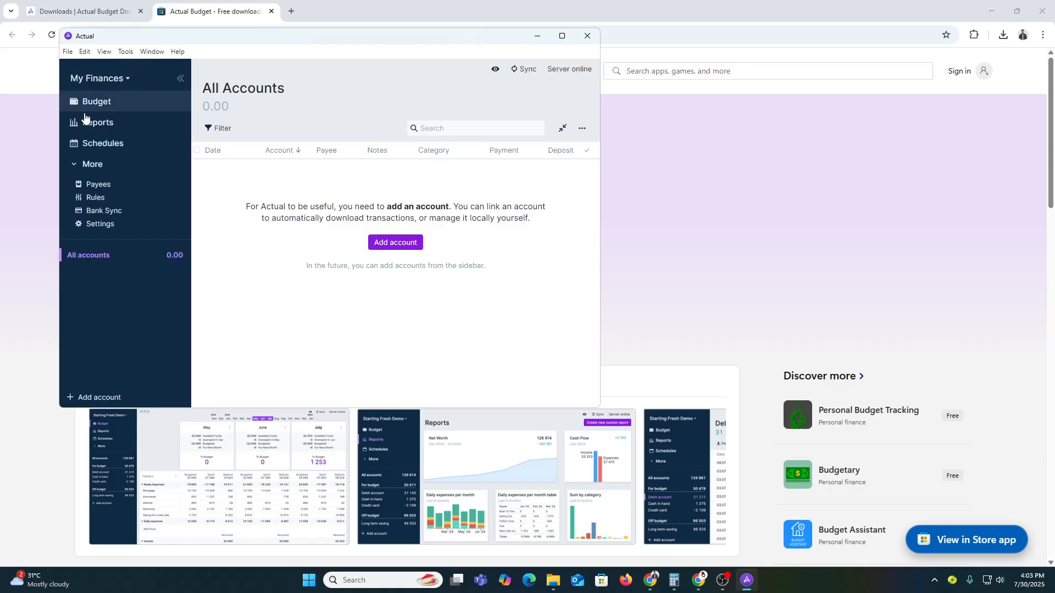
left_click(104, 83)
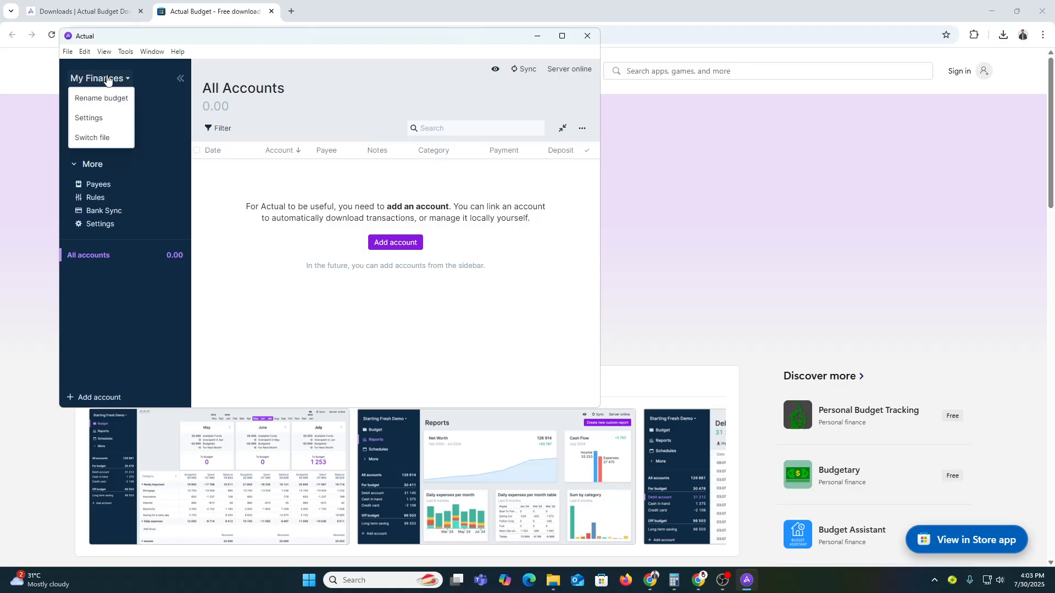
left_click(104, 116)
scroll(352, 242, "down", 10)
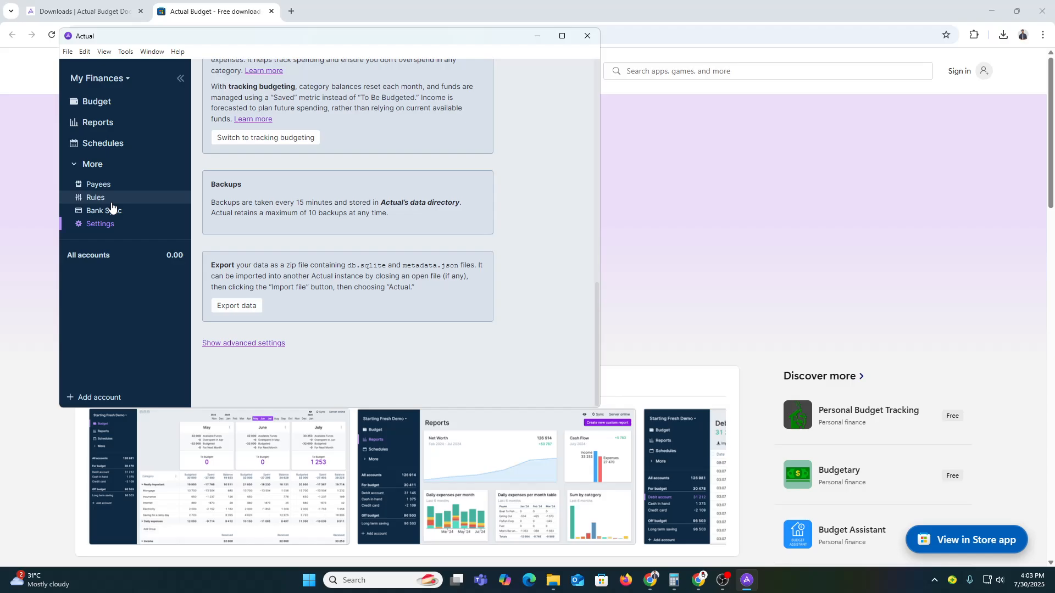
left_click(124, 198)
left_click(122, 212)
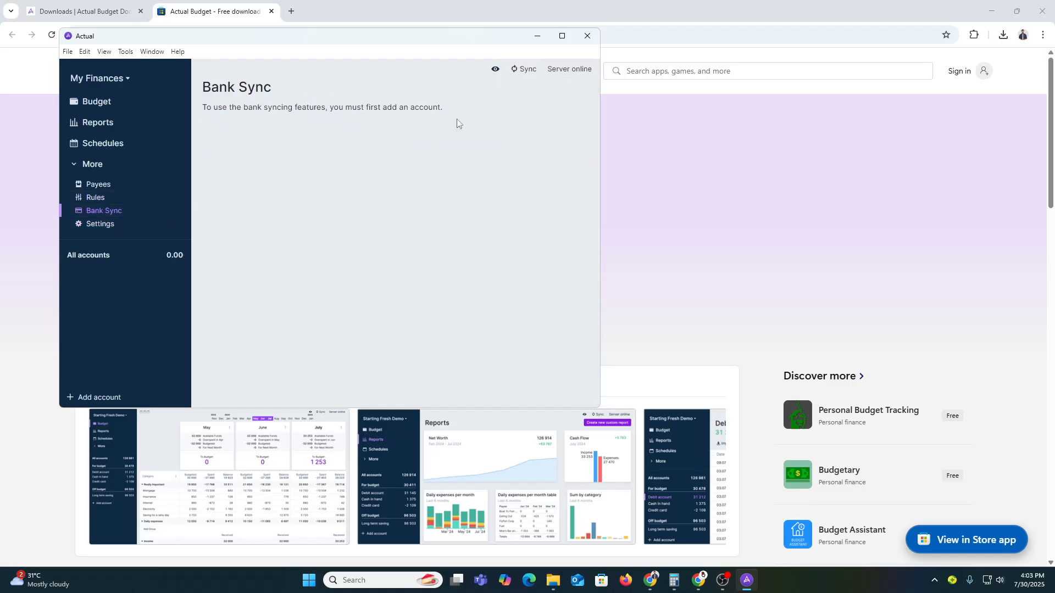
left_click(112, 198)
left_click(113, 190)
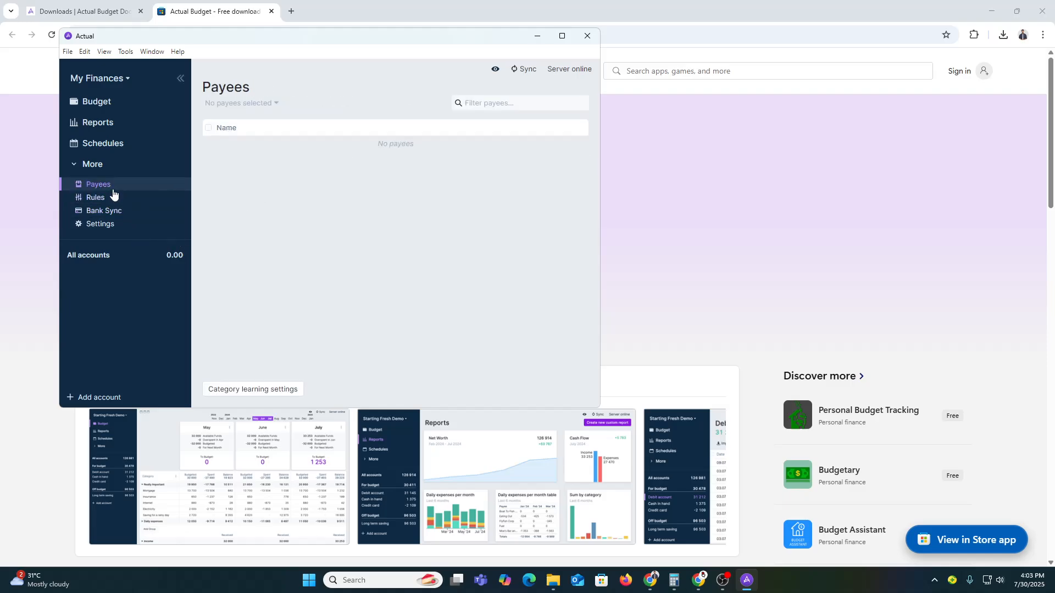
left_click(110, 144)
left_click(110, 124)
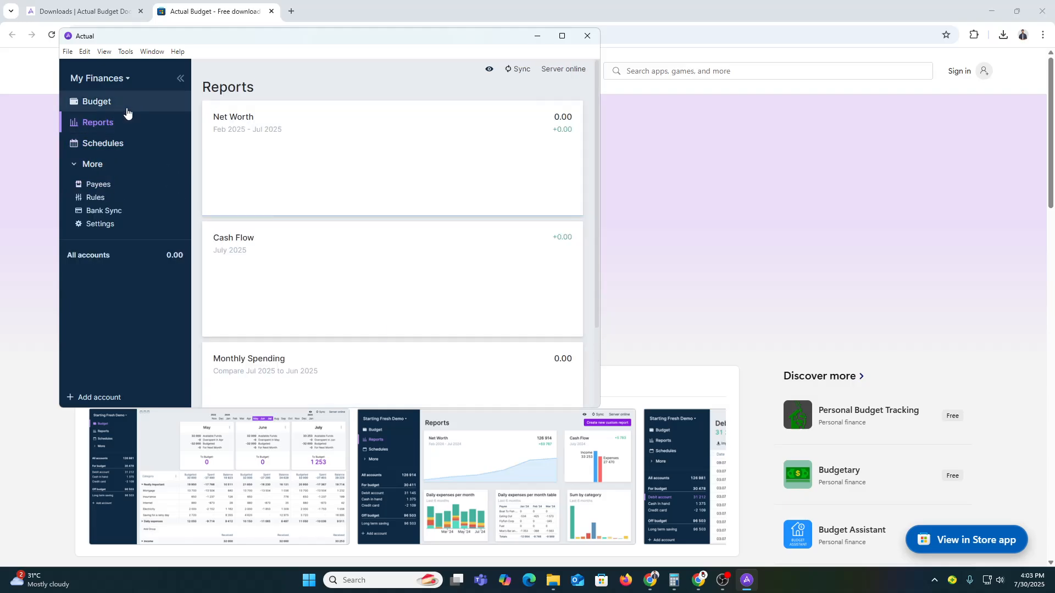
left_click(126, 105)
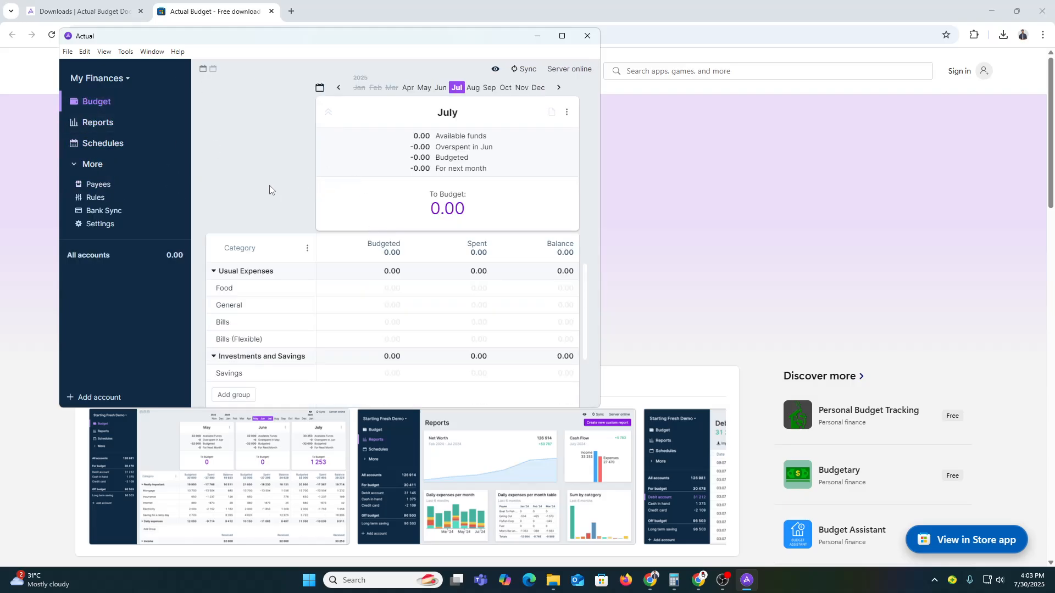
left_click(108, 255)
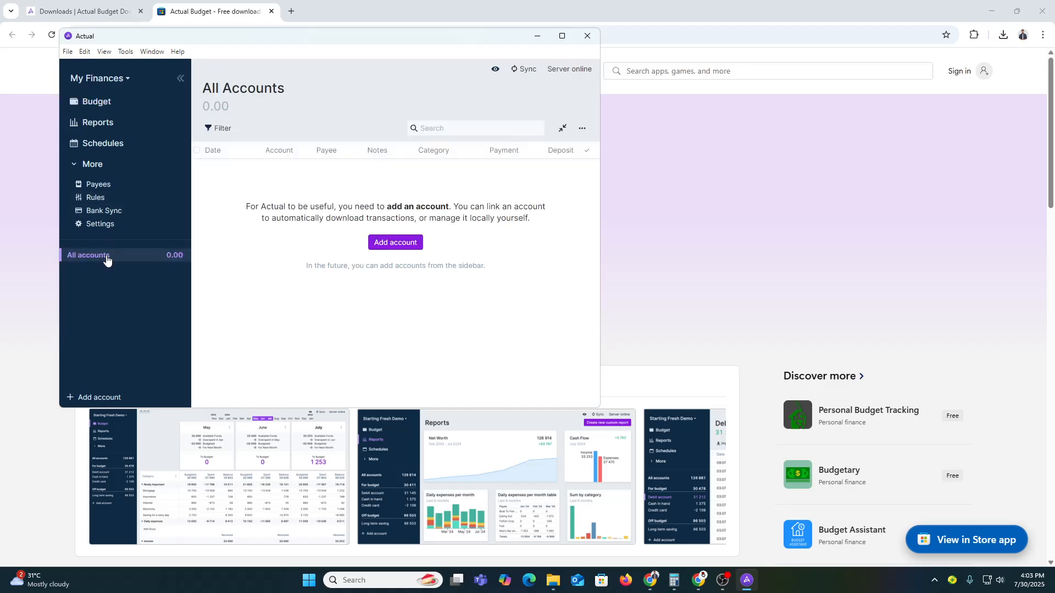
Create a local, manually managed 'Credit Card' account with a 0.00 starting balance
left_click(87, 398)
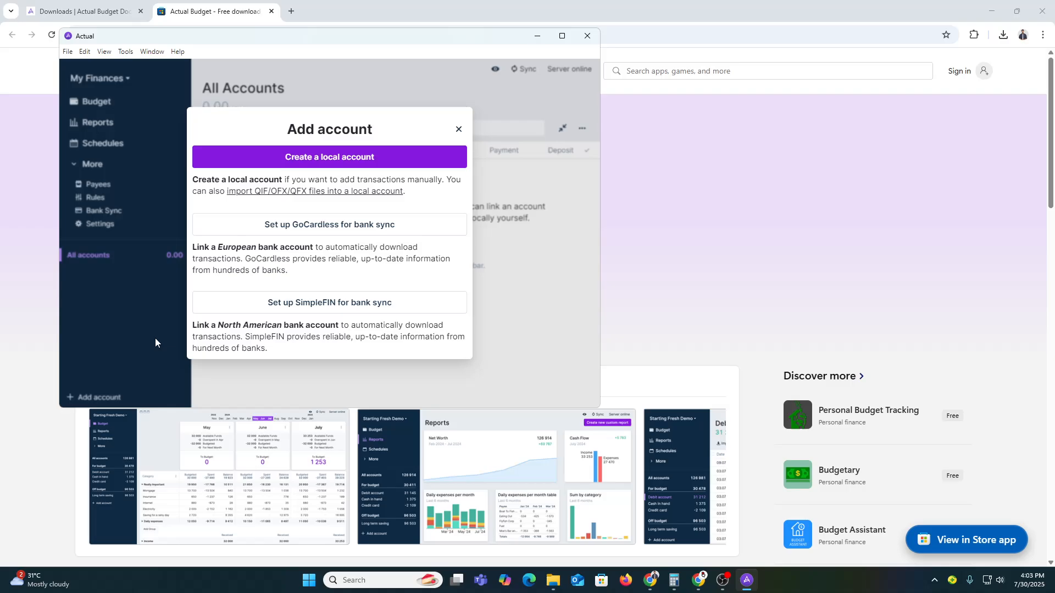
left_click(343, 158)
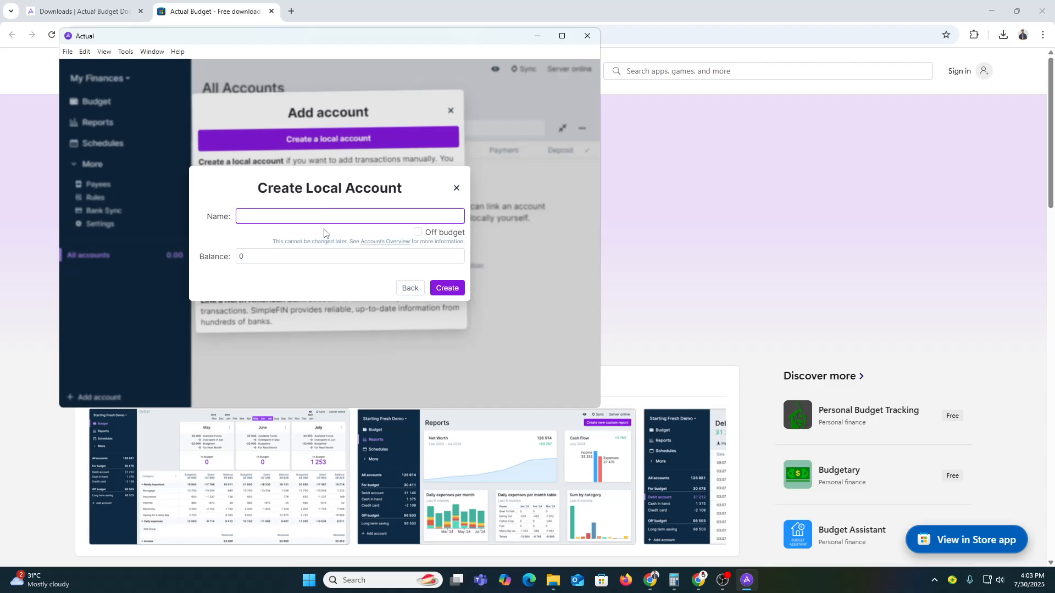
type("Crea")
type("dit ")
type("Card")
left_click(294, 259)
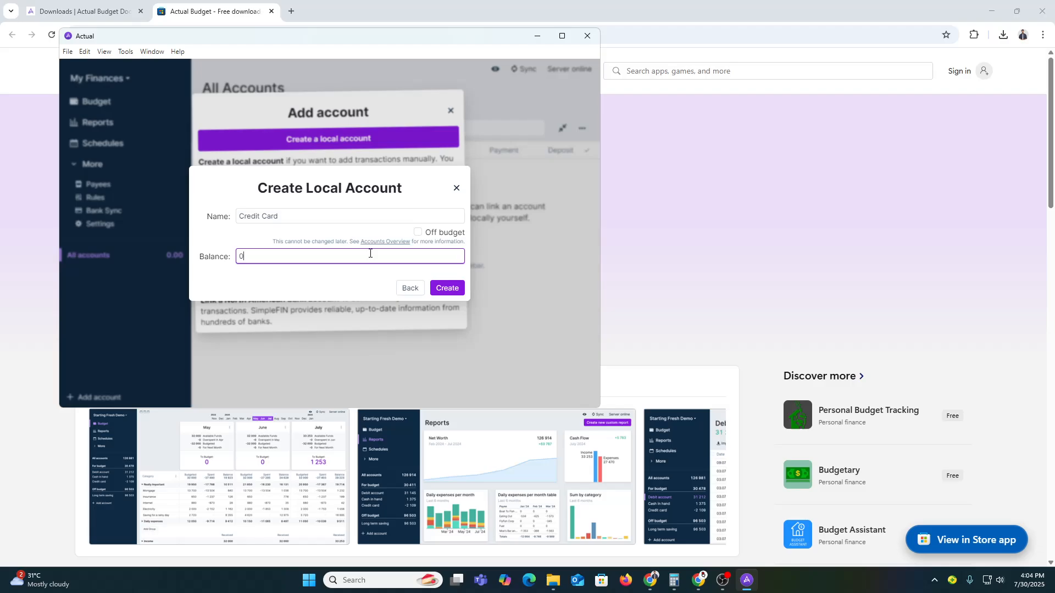
left_click(447, 288)
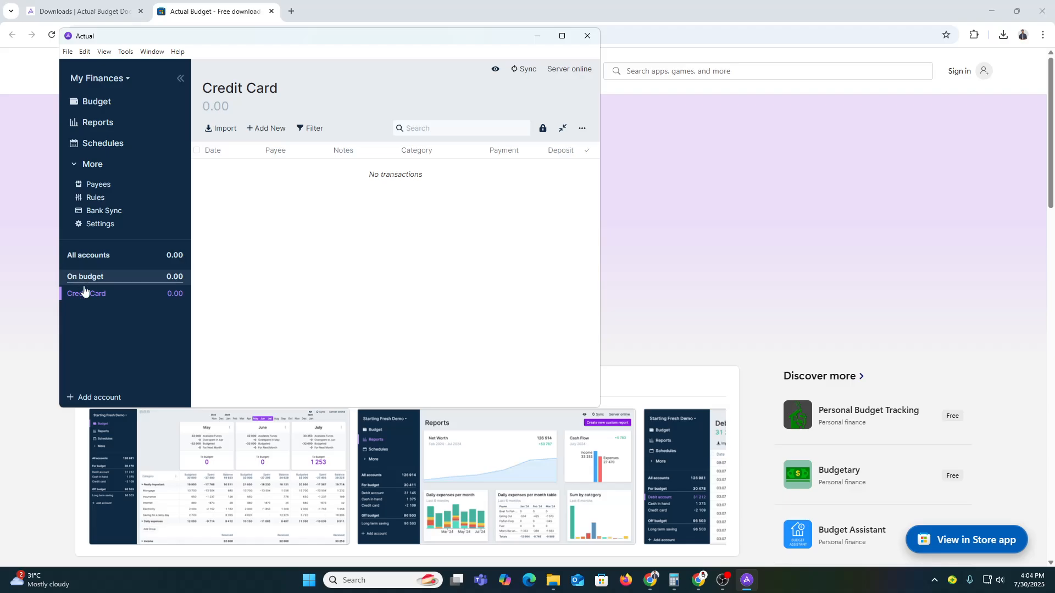
Switch to the July 2025 monthly budget page
mouse_move(85, 297)
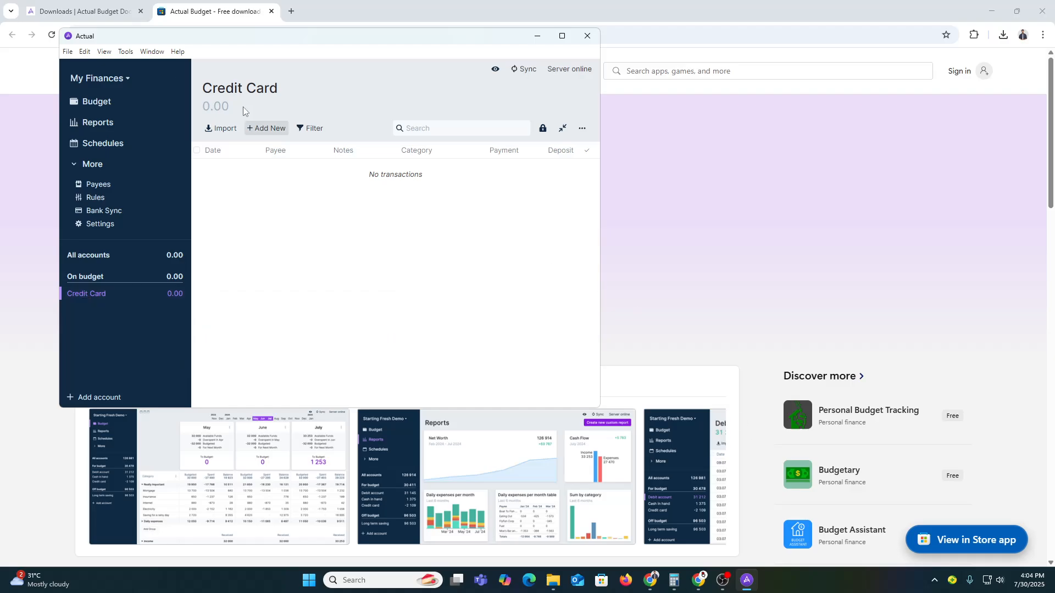
left_click(127, 100)
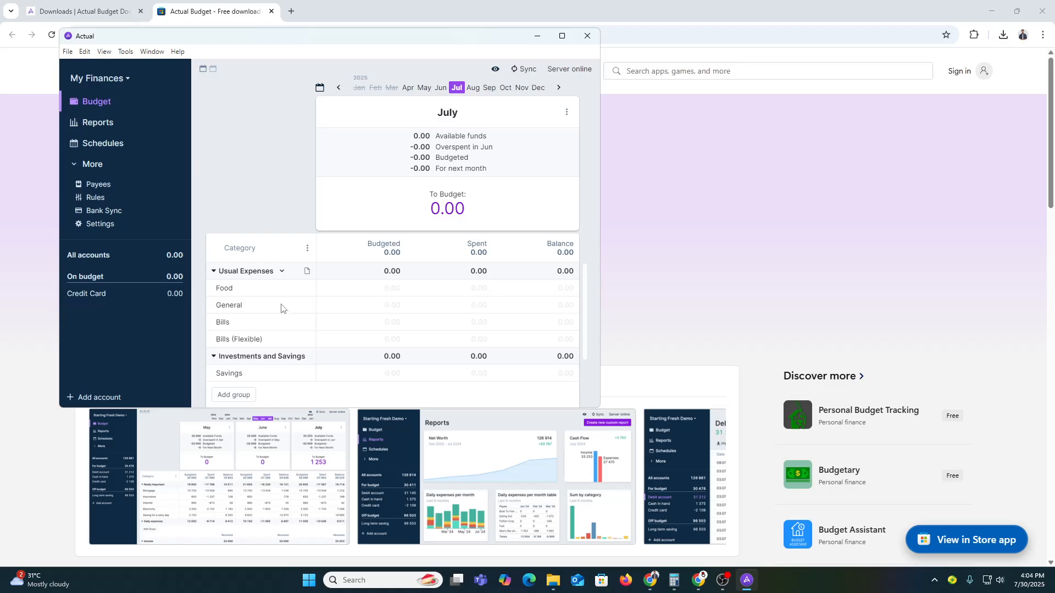
scroll(283, 306, "down", 2)
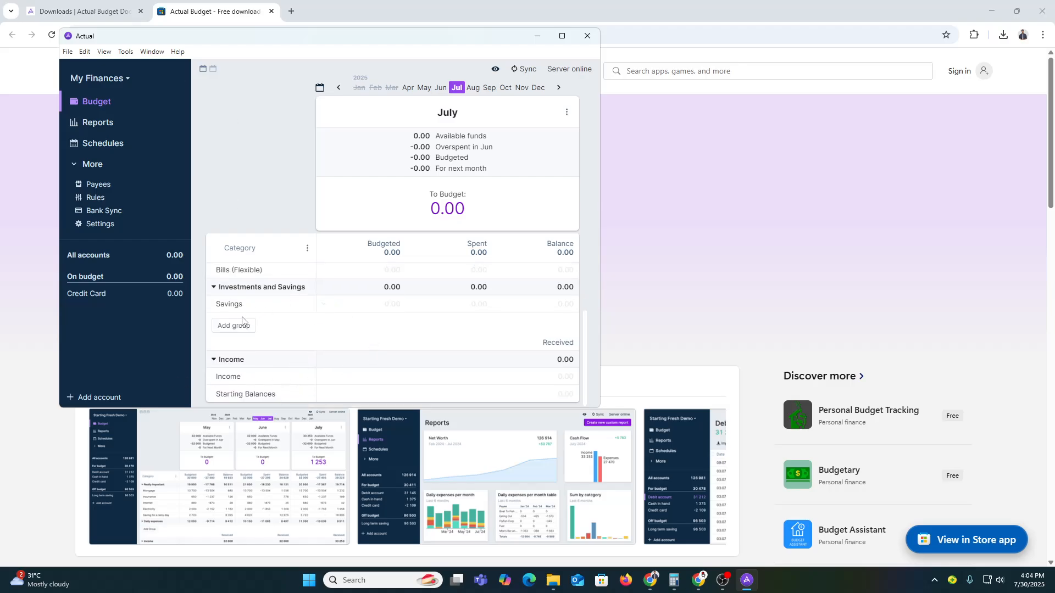
scroll(229, 329, "up", 2)
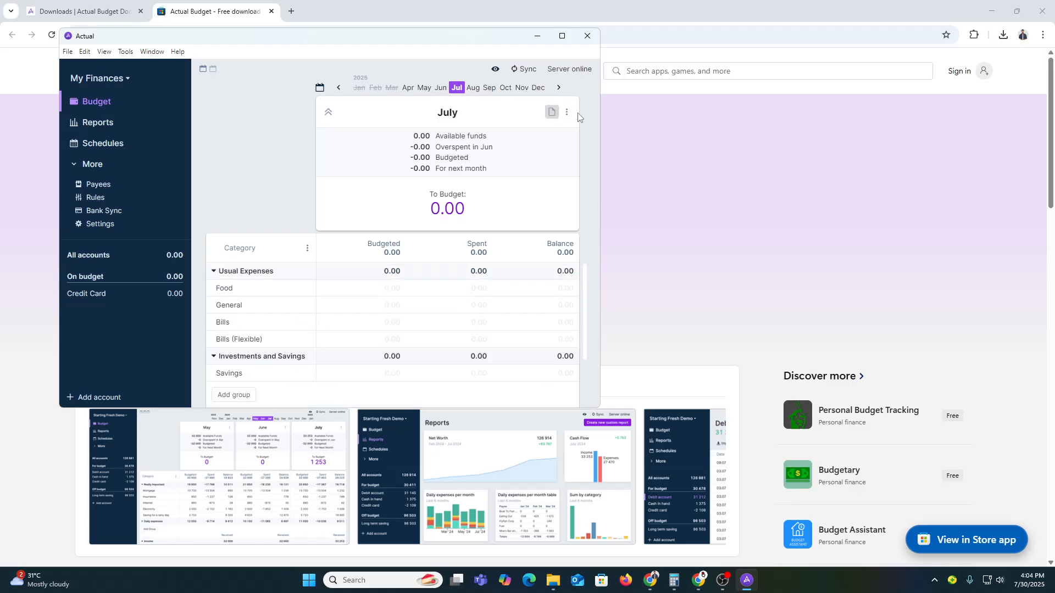
left_click(566, 114)
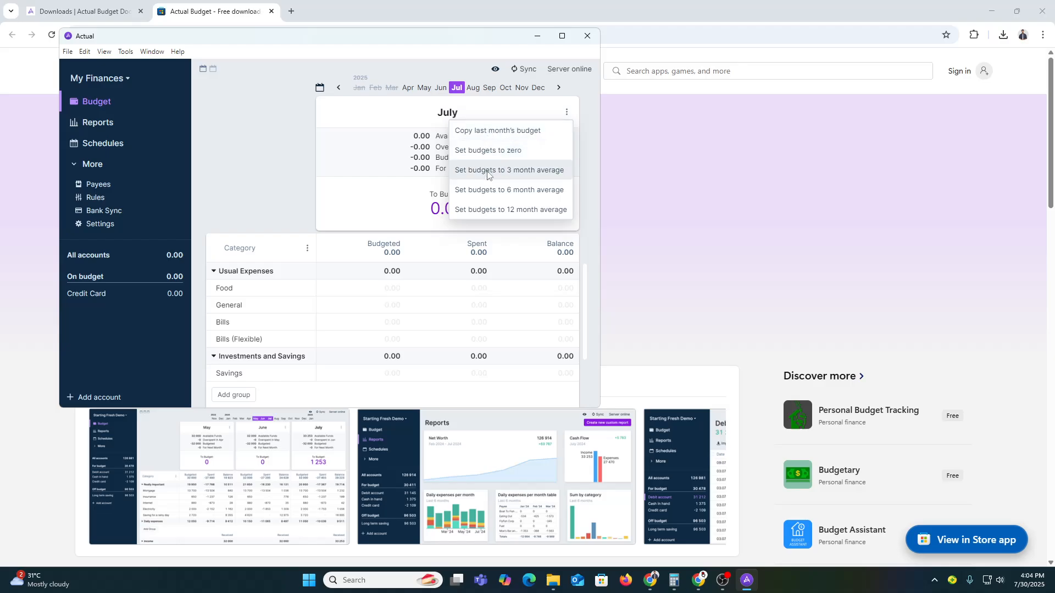
left_click(268, 154)
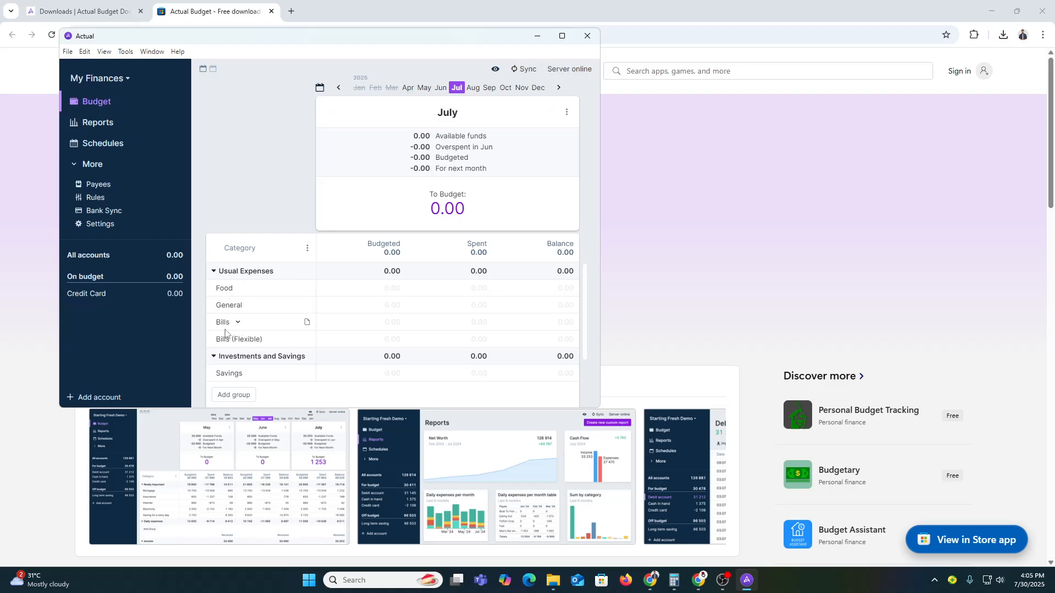
scroll(238, 375, "down", 2)
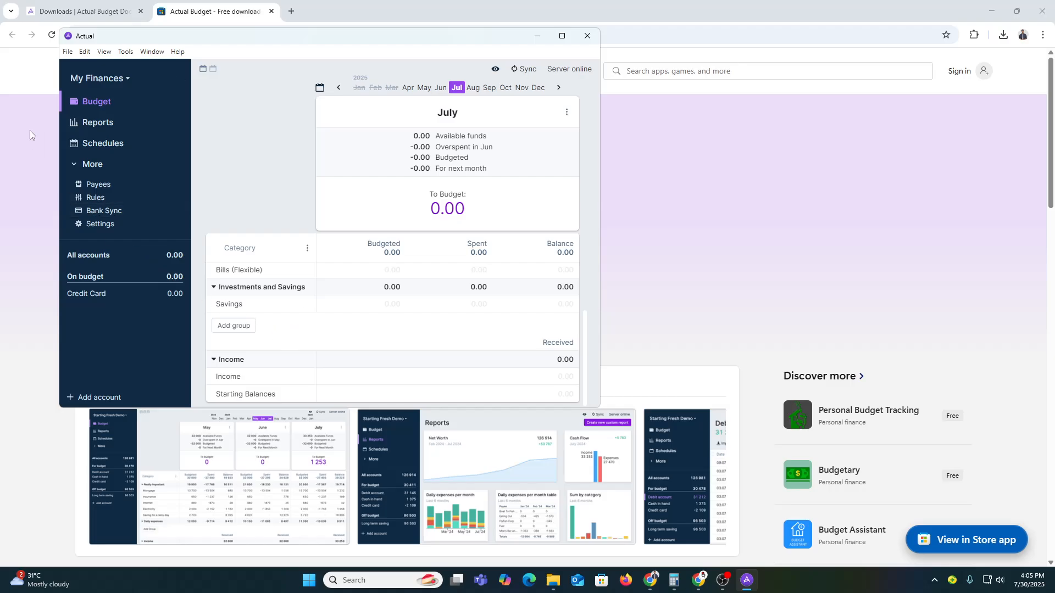
left_click(85, 53)
left_click(85, 52)
left_click(85, 53)
left_click(75, 51)
left_click(75, 51)
left_click(76, 51)
left_click(126, 51)
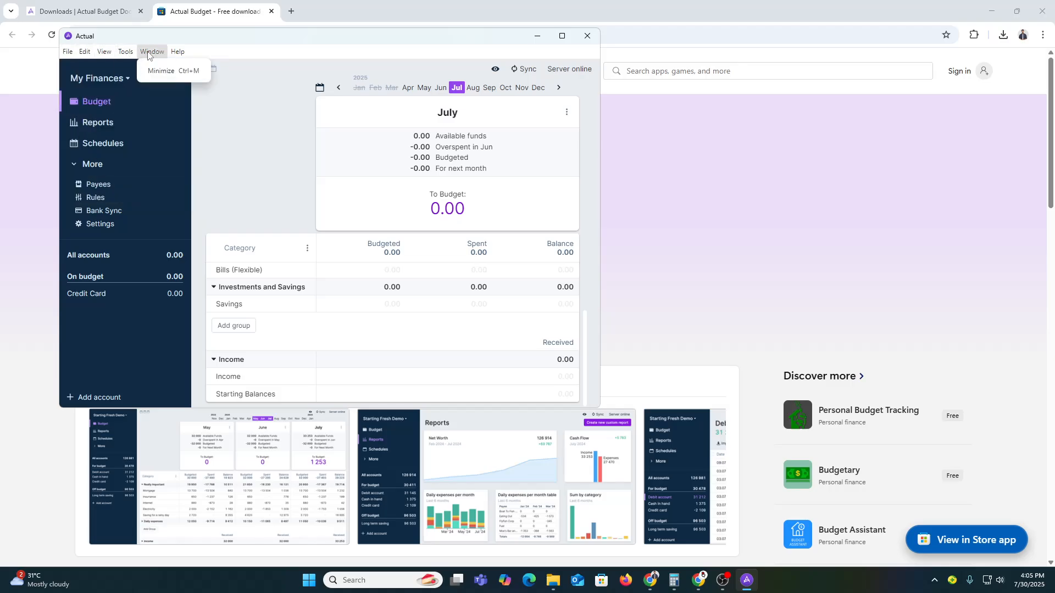
mouse_move(177, 51)
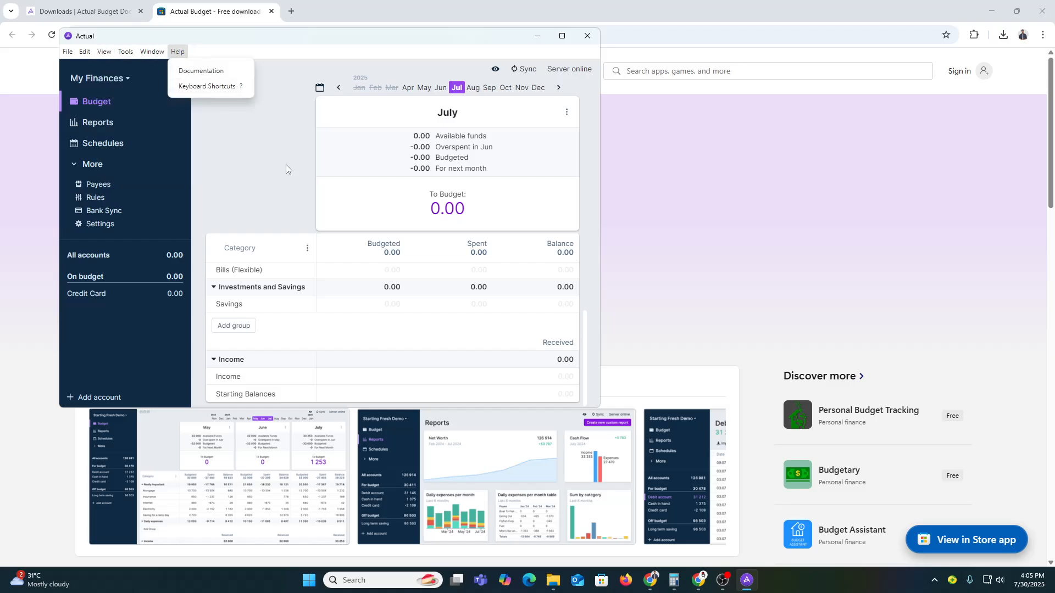
mouse_move(255, 304)
left_mouse_down()
mouse_move(269, 304)
mouse_move(270, 283)
mouse_move(304, 287)
mouse_move(267, 304)
left_mouse_up()
scroll(301, 325, "up", 2)
scroll(302, 339, "down", 2)
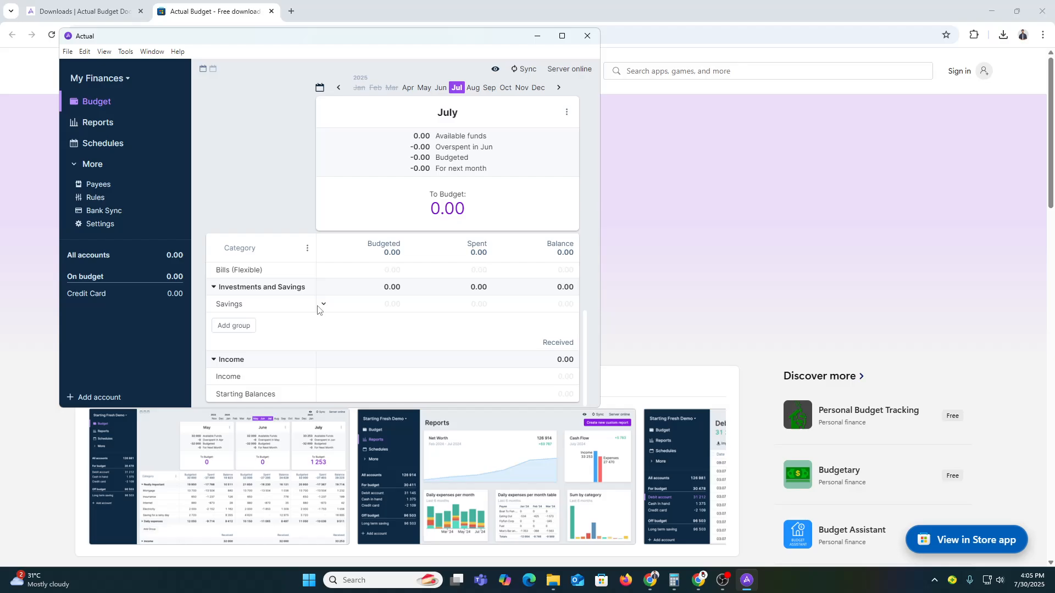
scroll(335, 319, "up", 2)
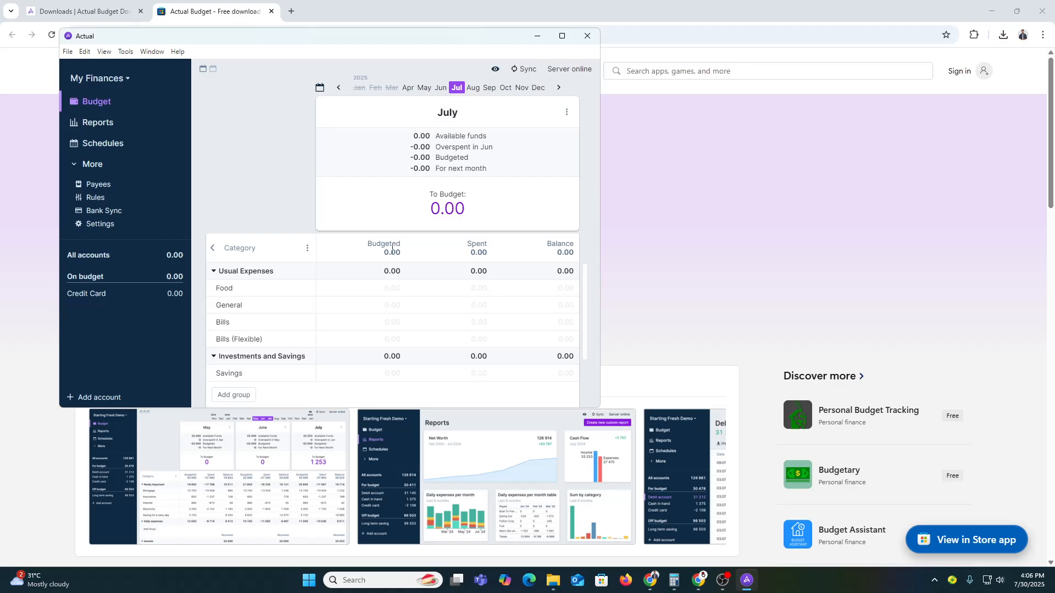
double_click(424, 136)
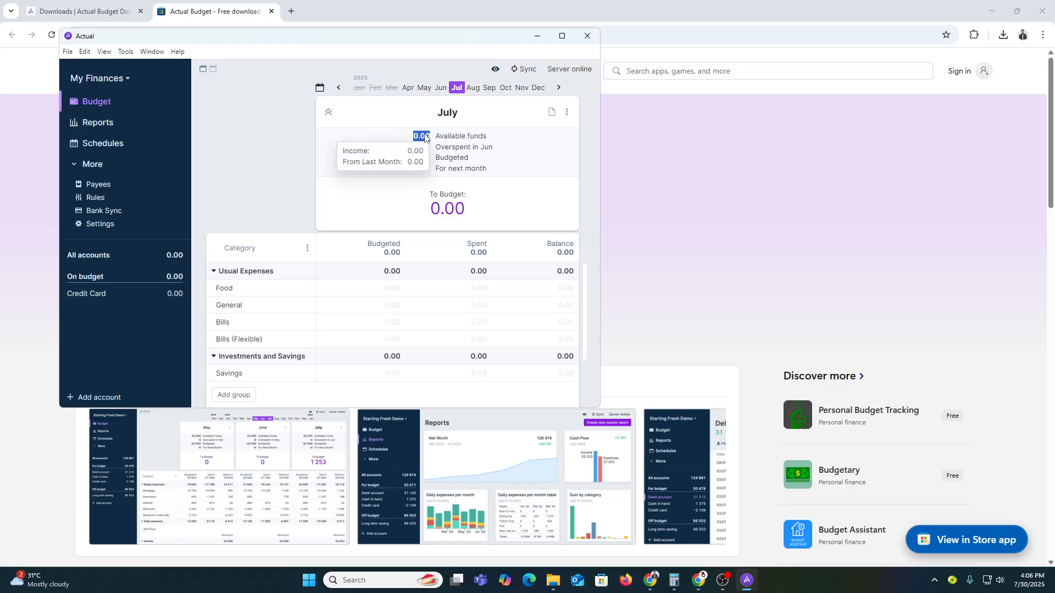
left_click(567, 112)
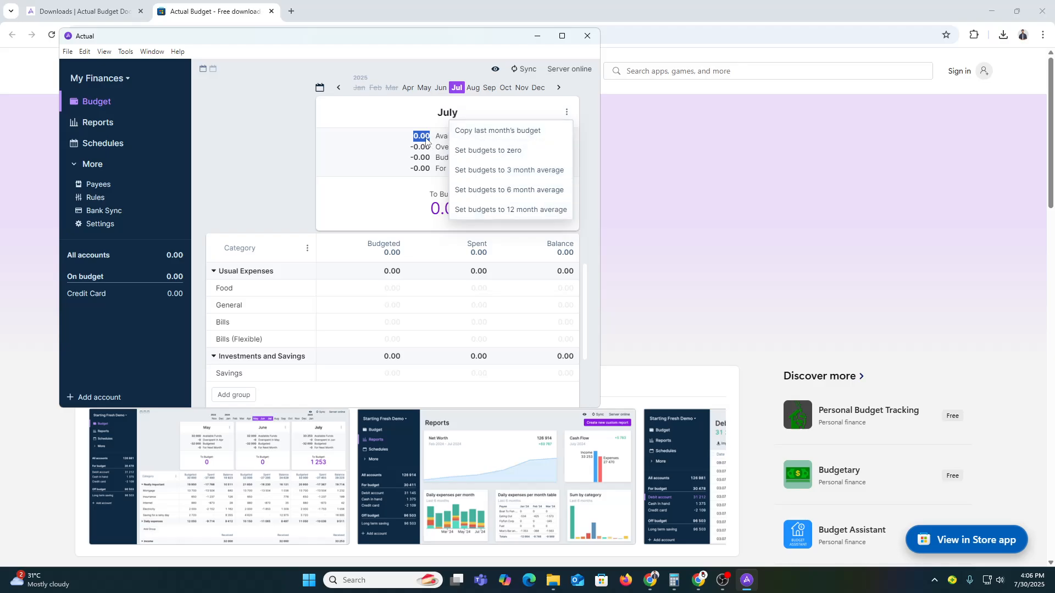
left_click(491, 151)
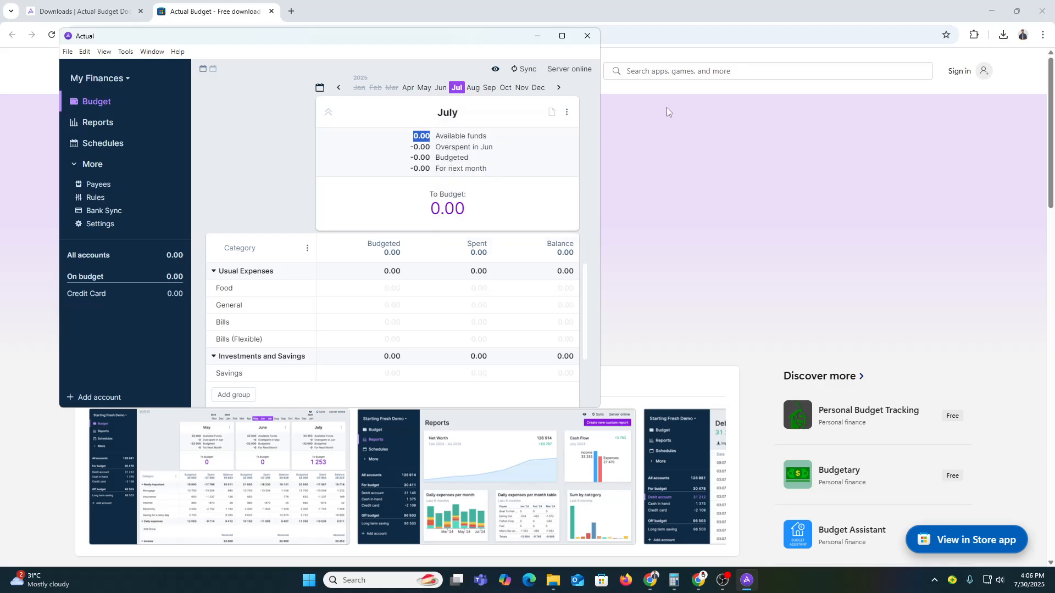
left_click(567, 112)
left_click(481, 168)
left_click(447, 208)
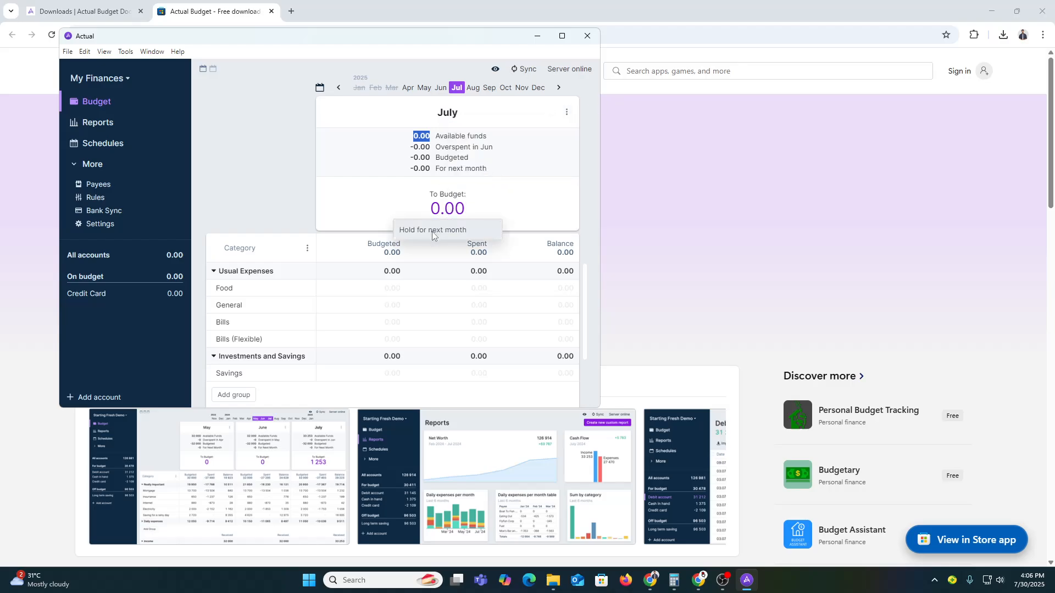
left_click(436, 207)
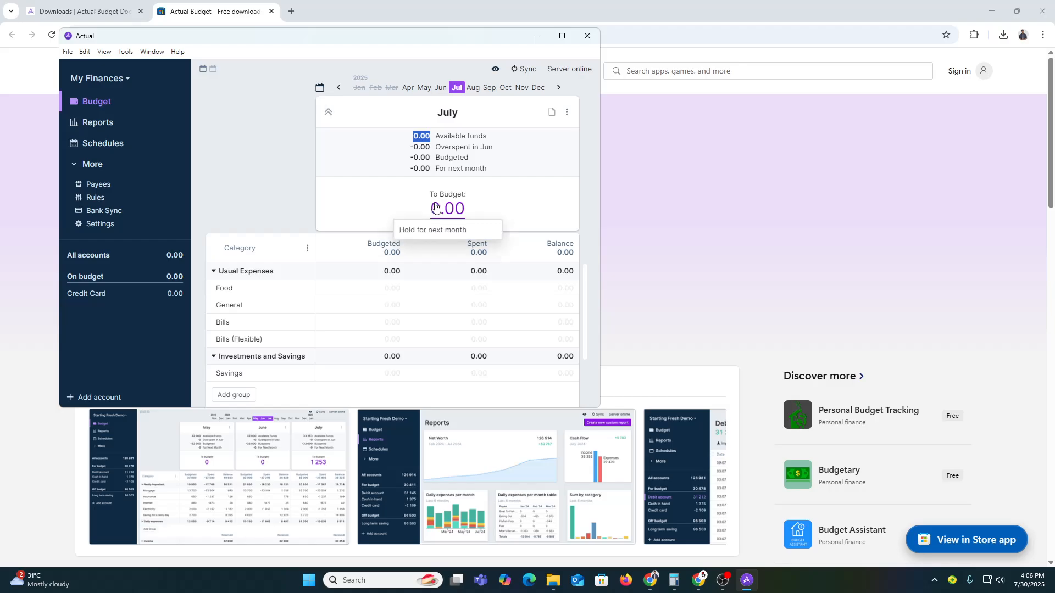
left_click(100, 187)
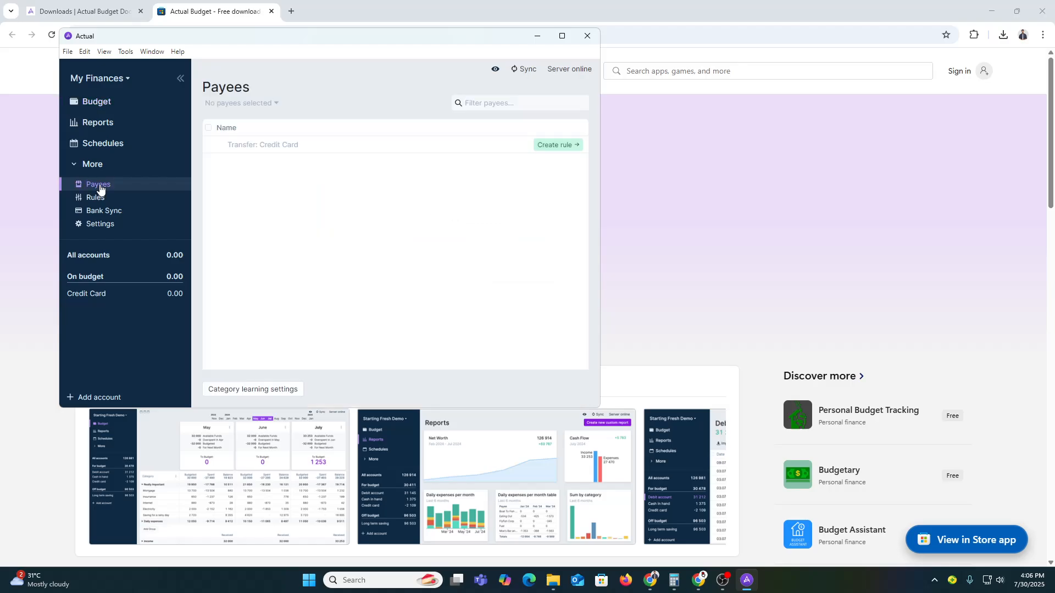
left_click(344, 145)
left_click(356, 182)
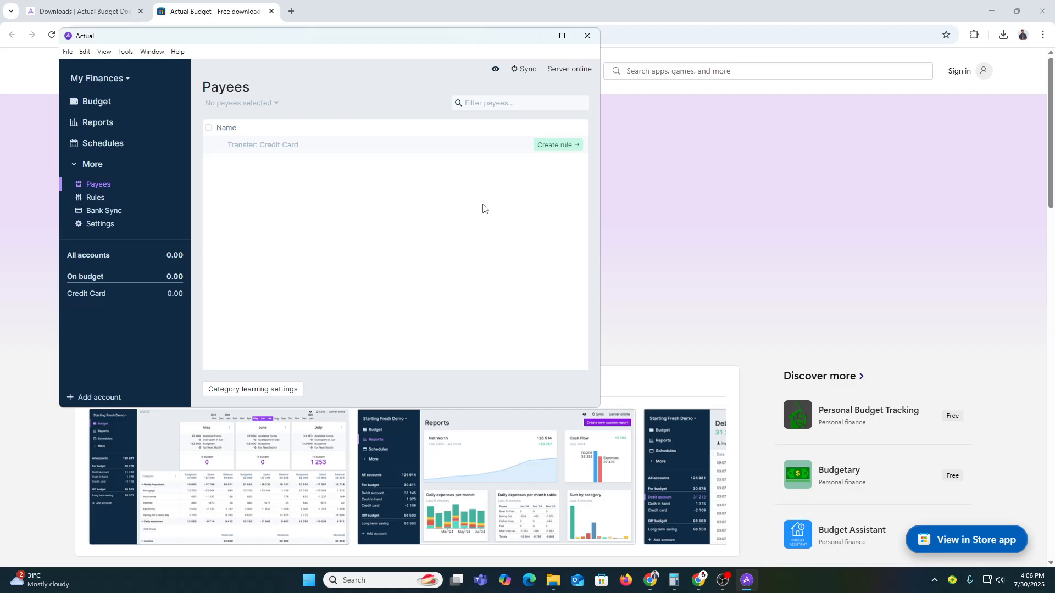
Budget July amounts: Food 250, General 100, Bills 50, Bills (Flexible) 20, Savings 150
left_click(138, 110)
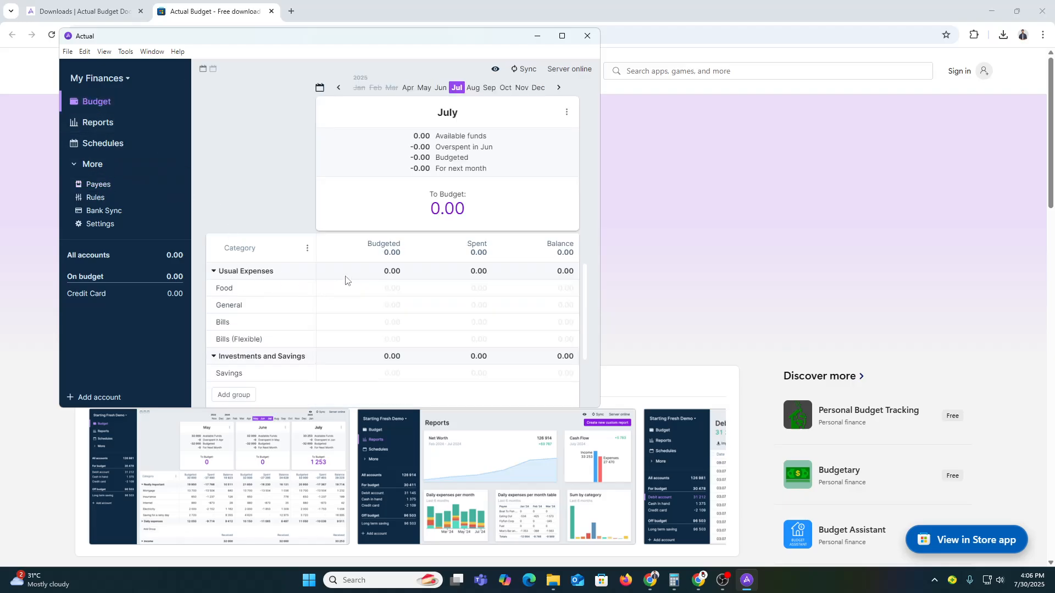
left_click(397, 289)
type("250")
key("Return")
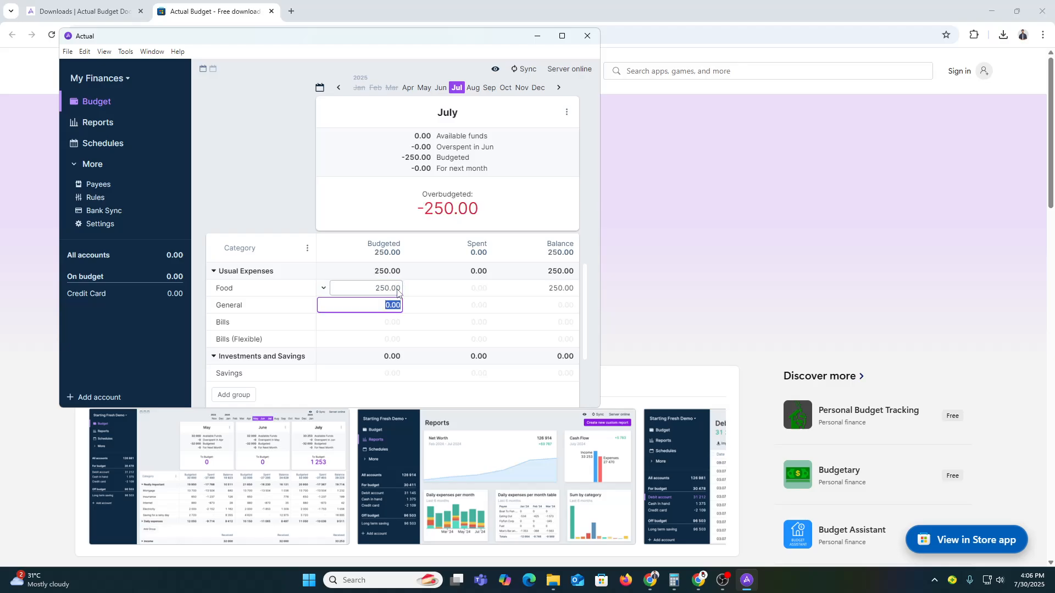
type("100")
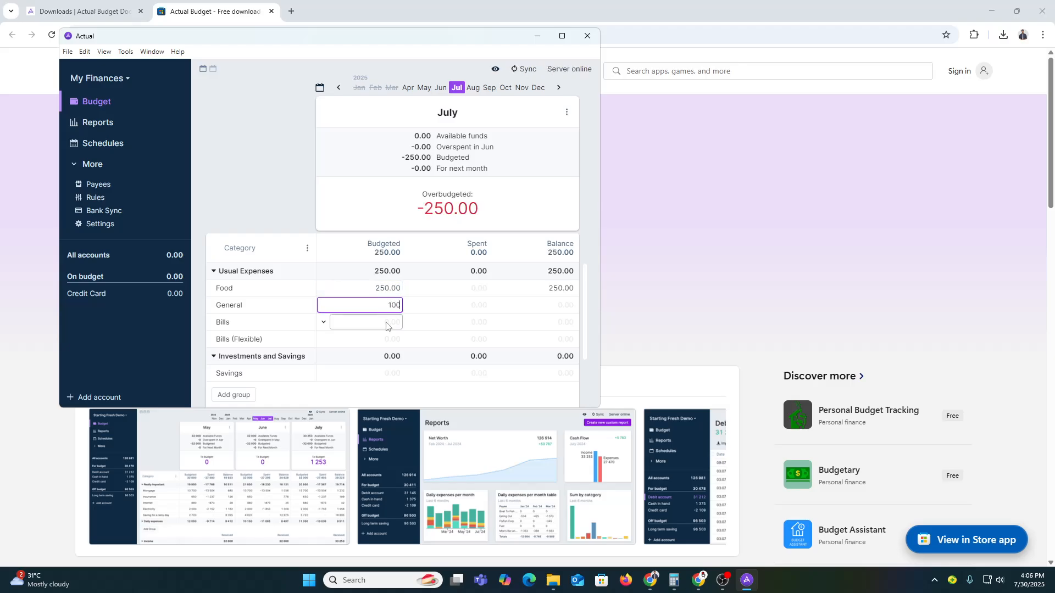
key("Return")
type("50")
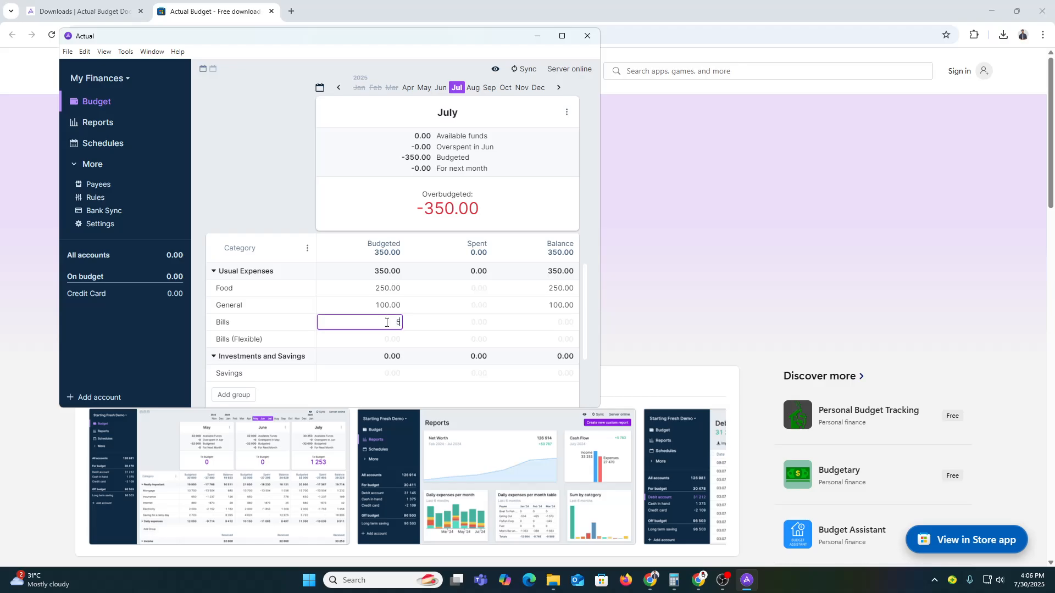
key("Return")
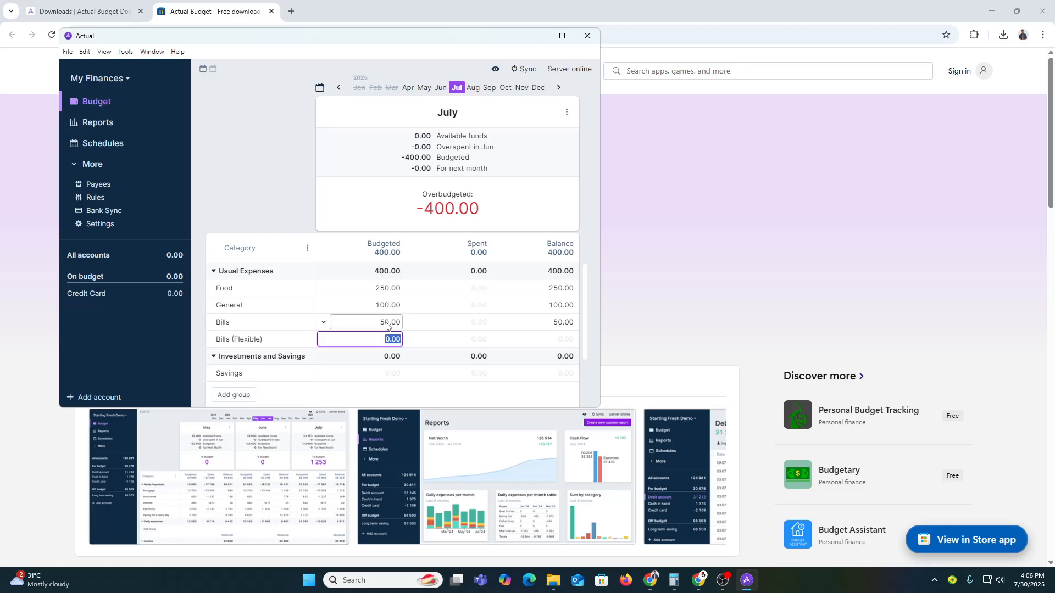
type("20")
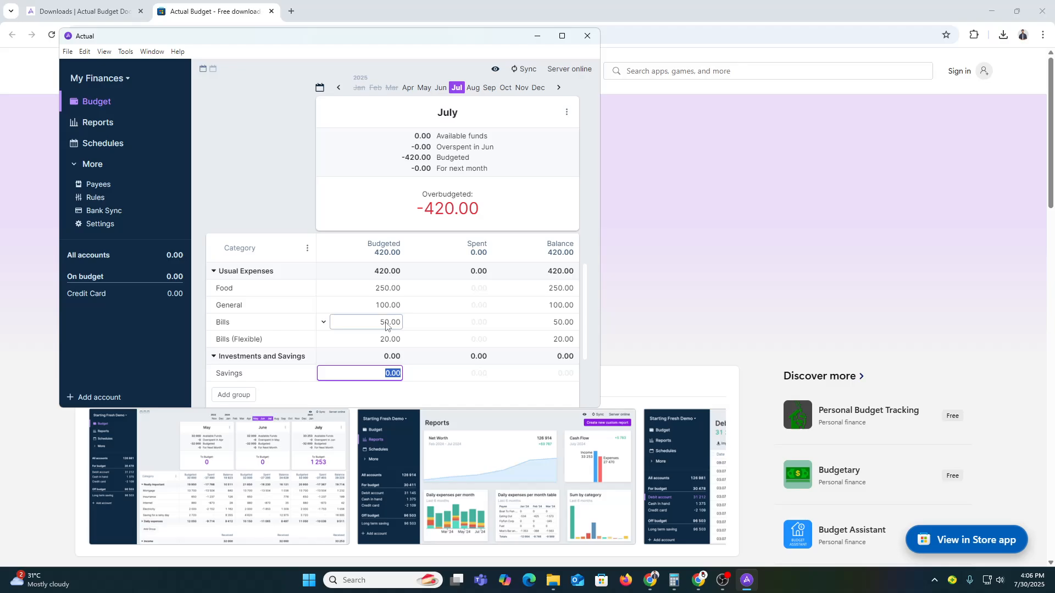
type("150")
key("Return")
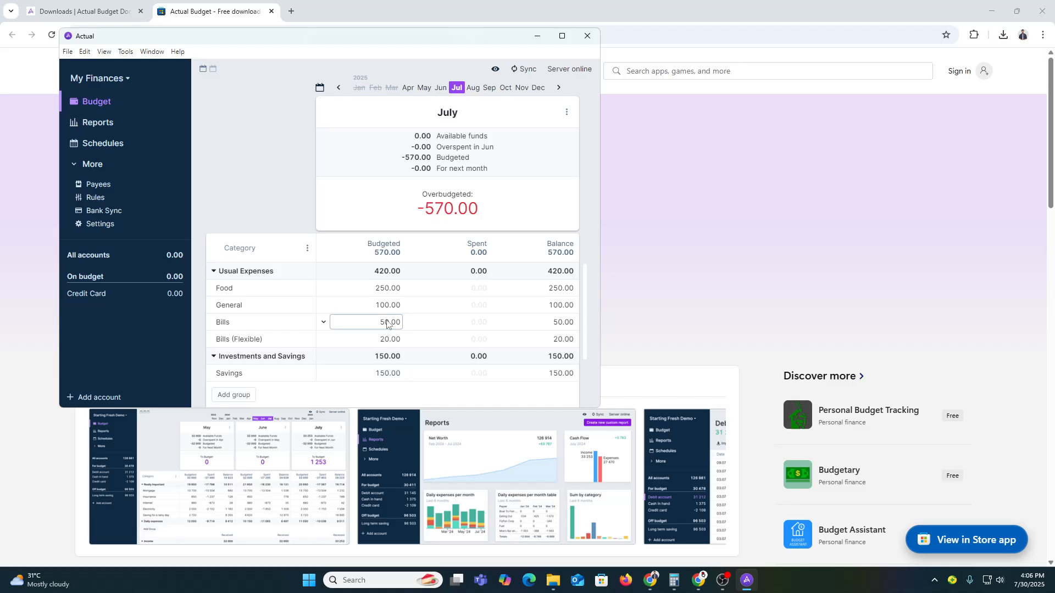
Turn on auto hold for received income from the income options
scroll(467, 325, "down", 2)
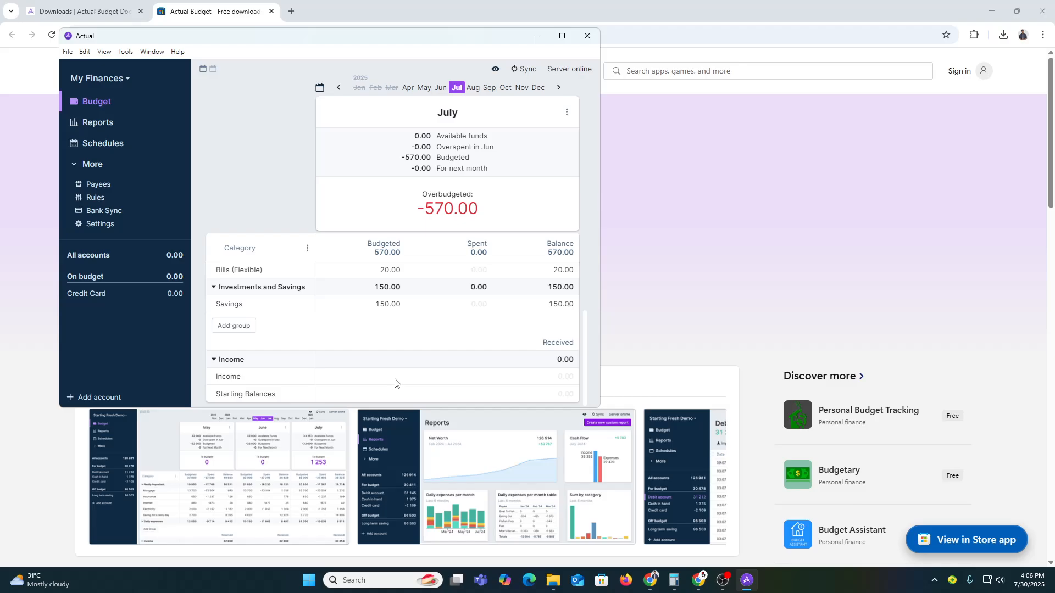
left_click(572, 384)
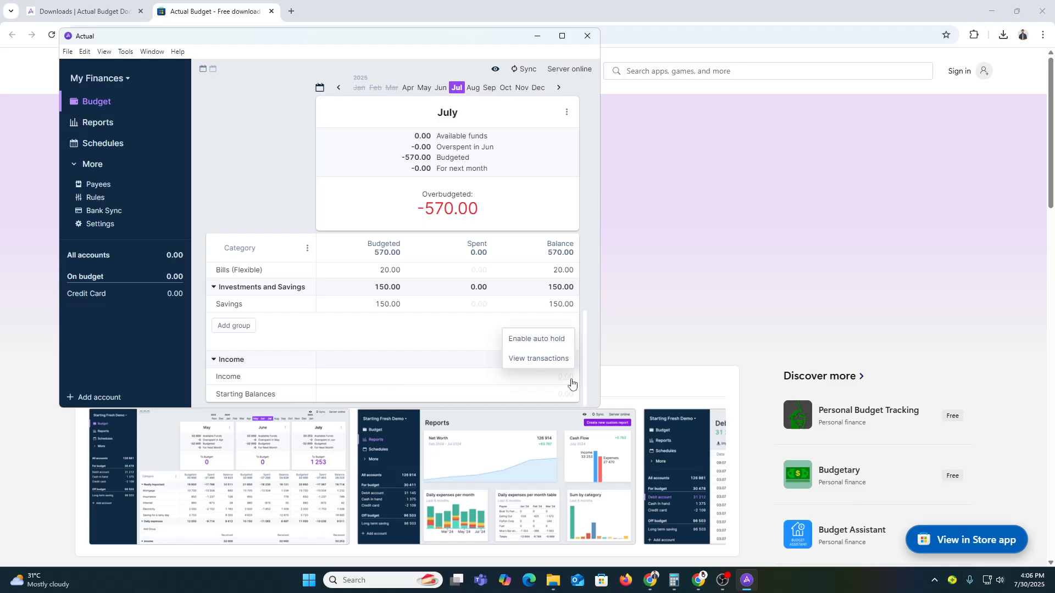
left_click(553, 335)
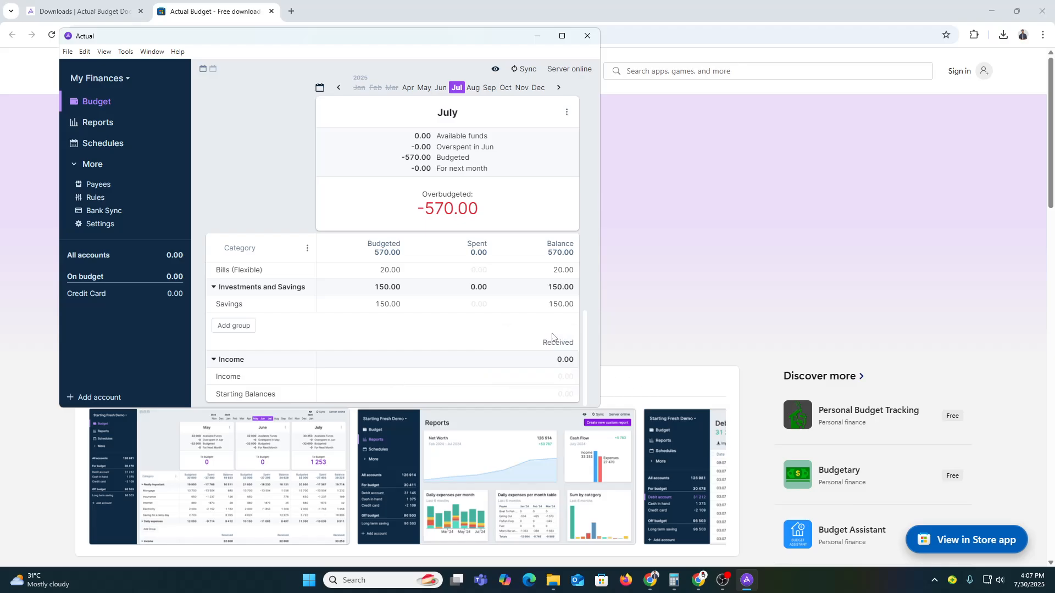
double_click(567, 378)
left_click(568, 382)
left_click(553, 377)
Begin adding a new category group, then cancel the empty group
left_click(234, 327)
key("Escape")
scroll(516, 369, "up", 1)
scroll(513, 368, "down", 1)
In All Accounts, add a 07/30/2025 Credit Card transaction categorized Food
left_click(112, 256)
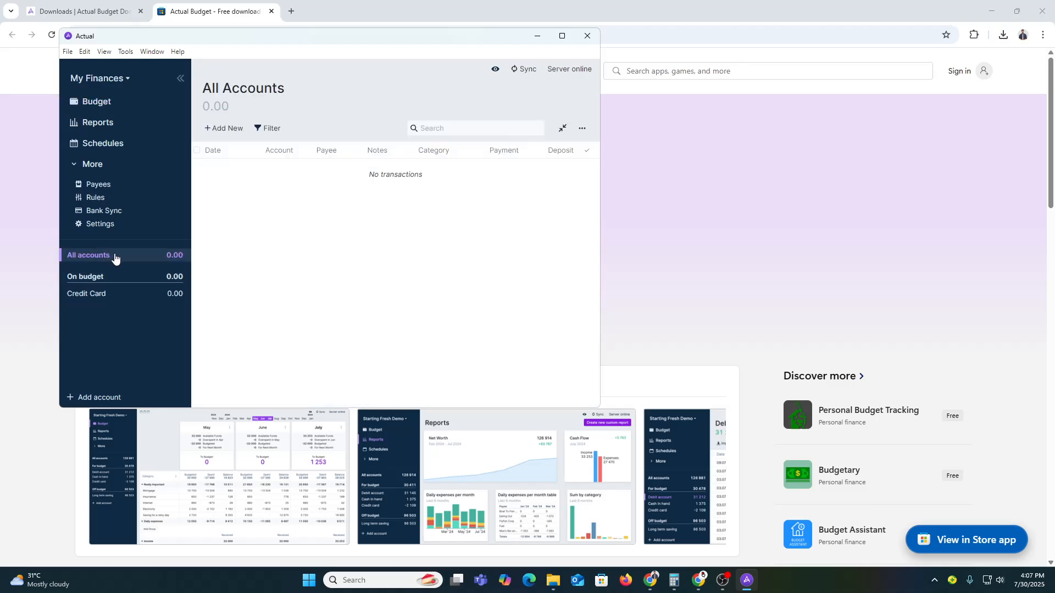
left_click(229, 131)
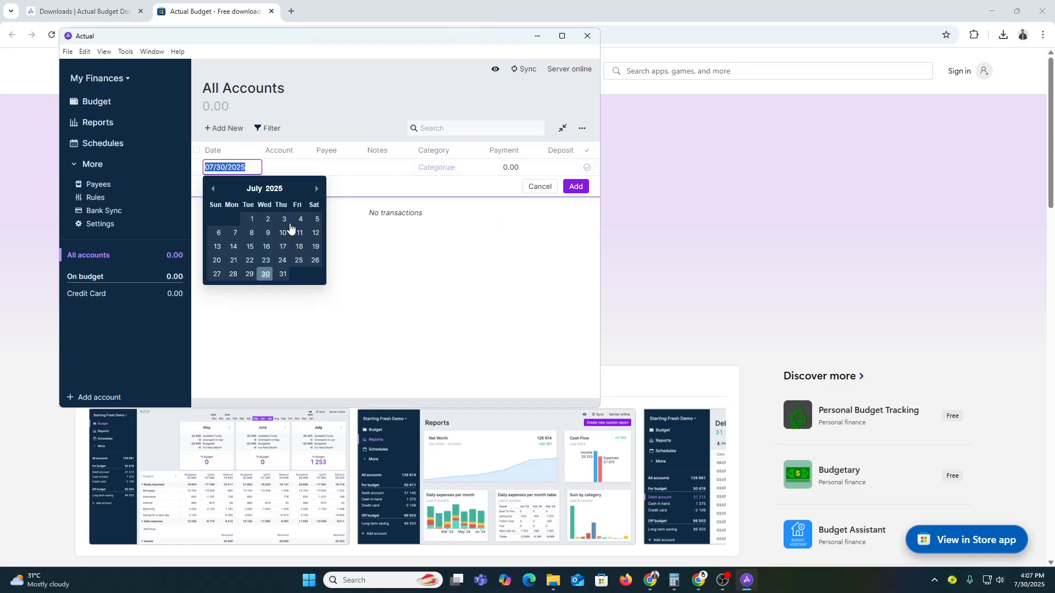
left_click(265, 274)
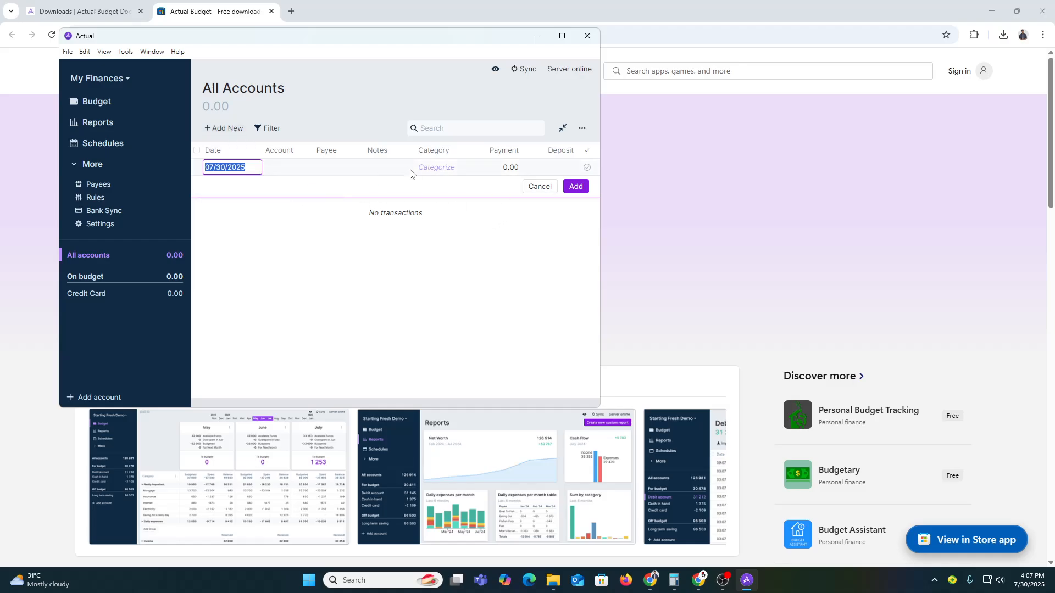
left_click(438, 168)
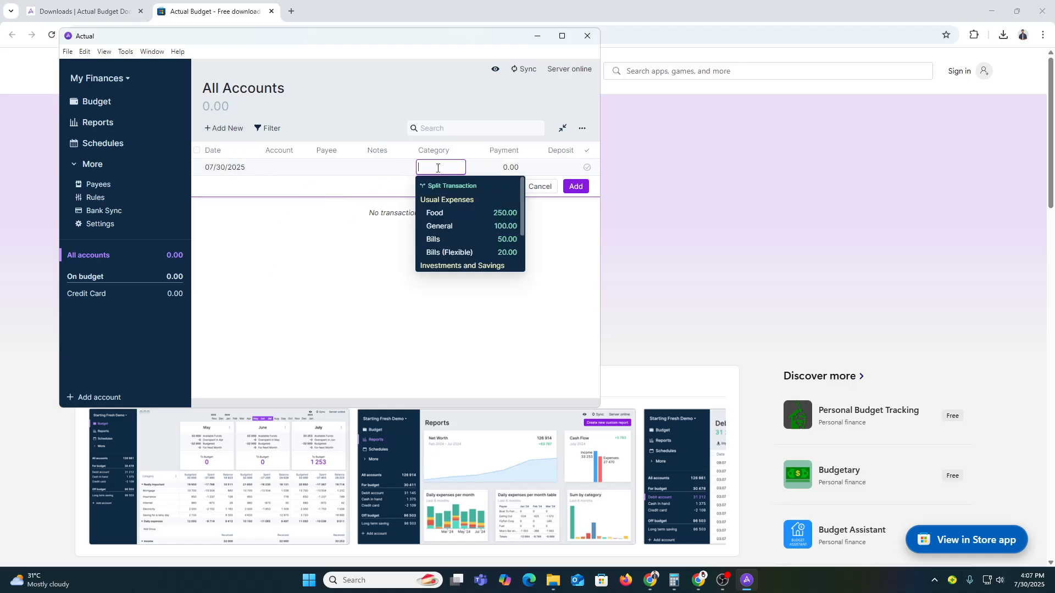
left_click(440, 213)
left_click(512, 167)
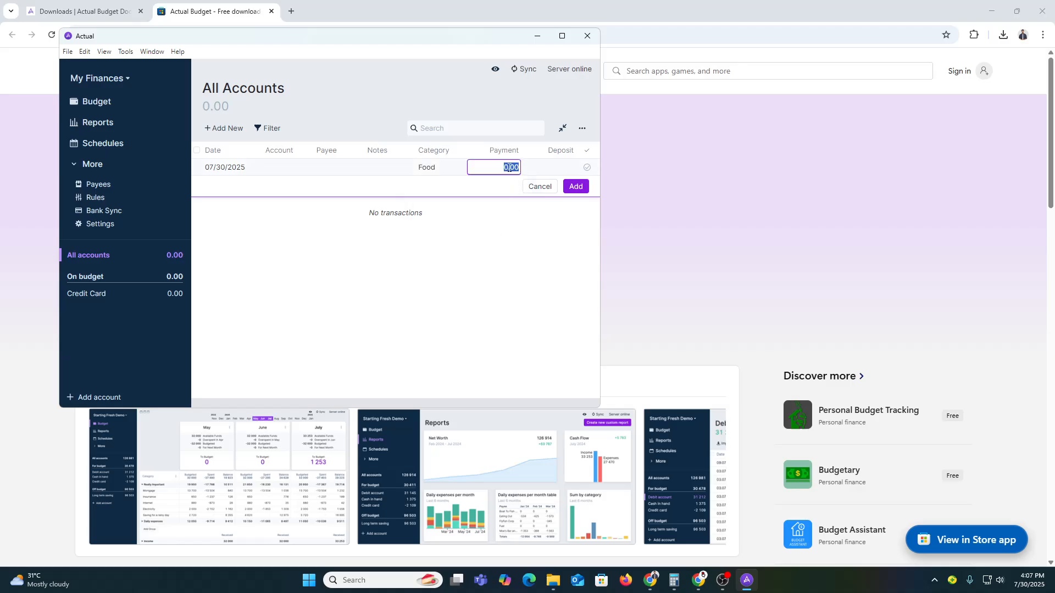
left_click(575, 186)
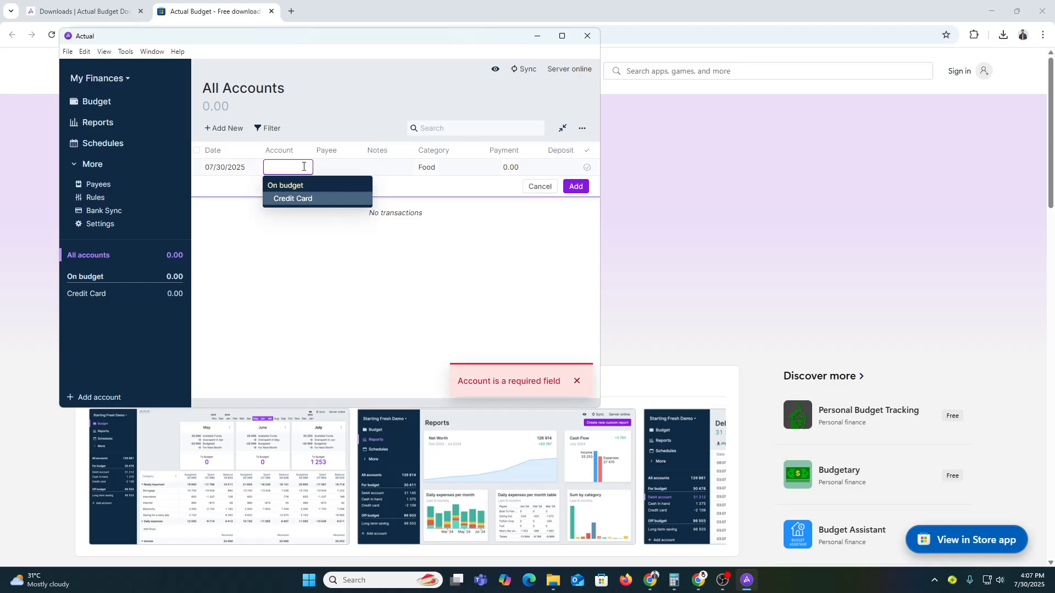
left_click(304, 199)
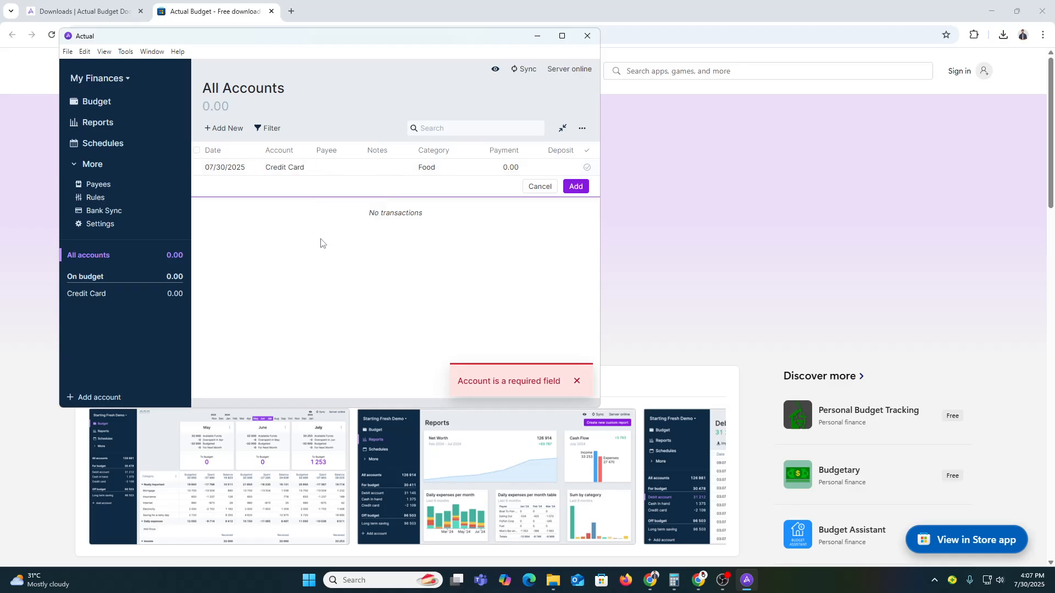
left_click(574, 186)
Mark the Food transaction cleared and display the cleared and uncleared totals
left_click(282, 276)
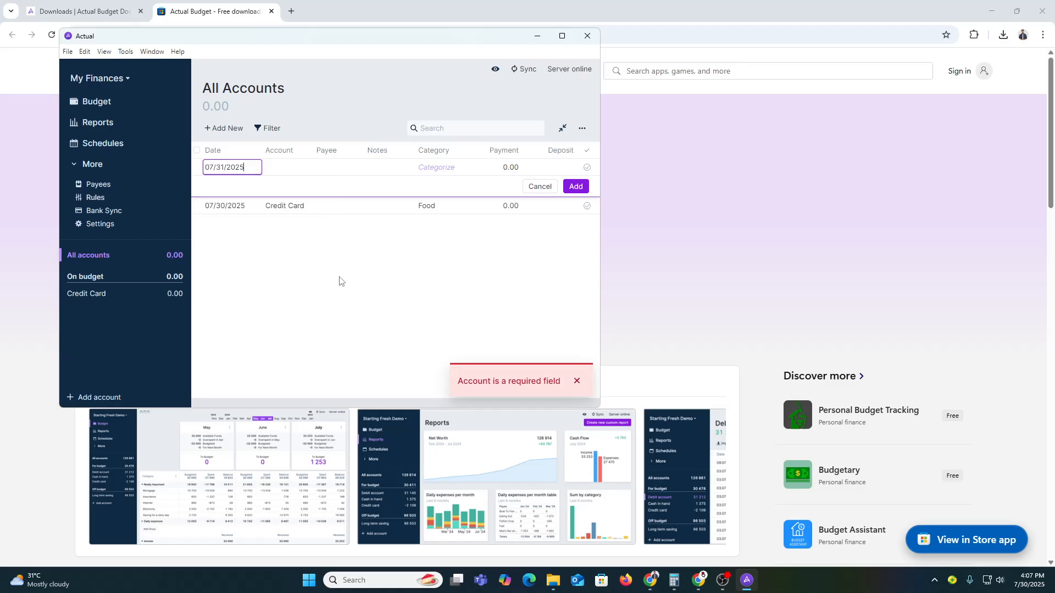
left_click(587, 206)
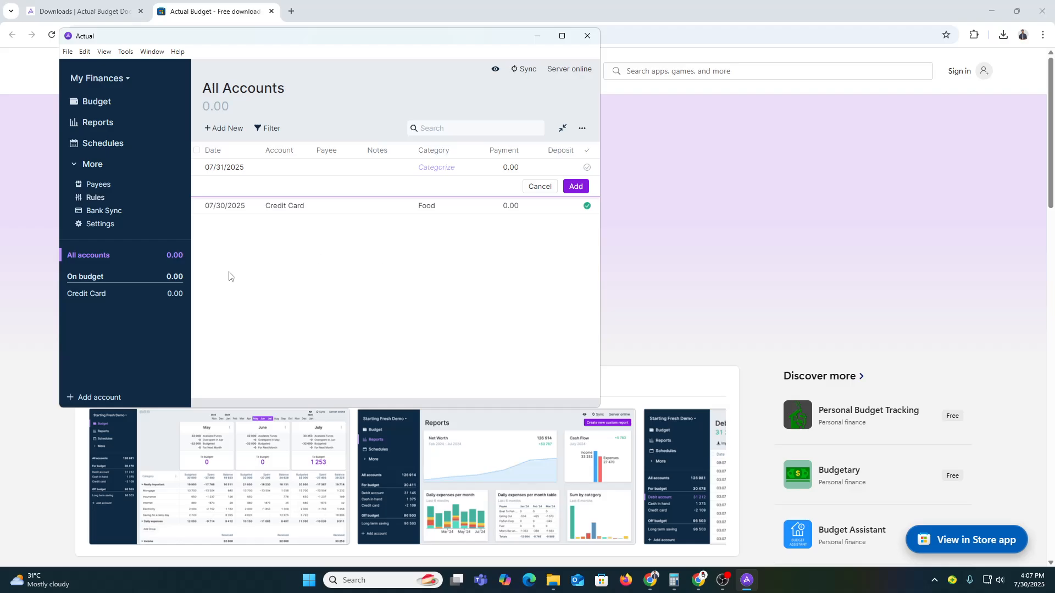
left_click(218, 109)
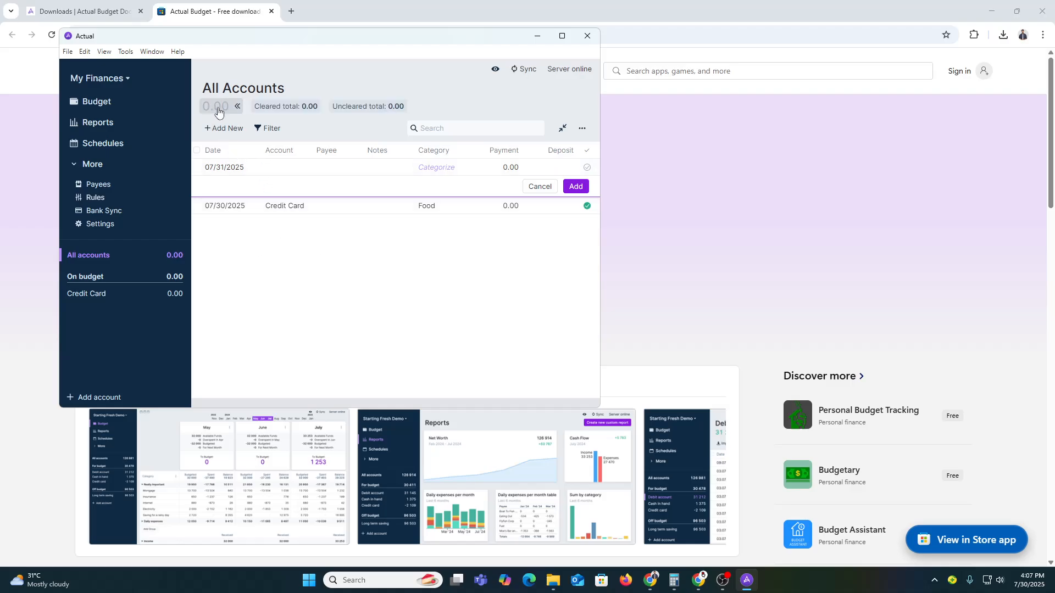
left_click(218, 109)
left_click(218, 110)
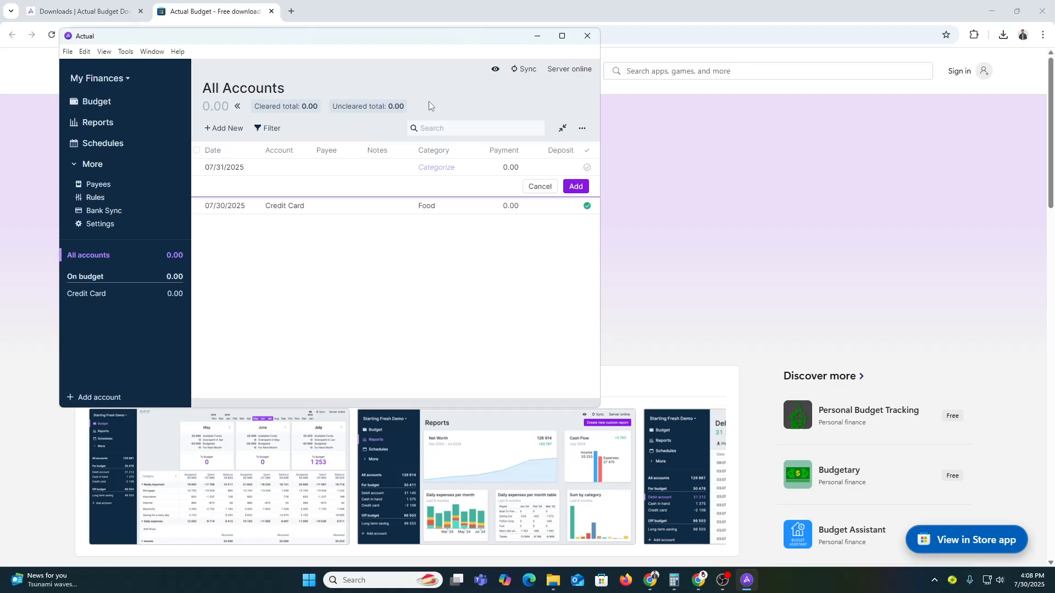
left_click(117, 79)
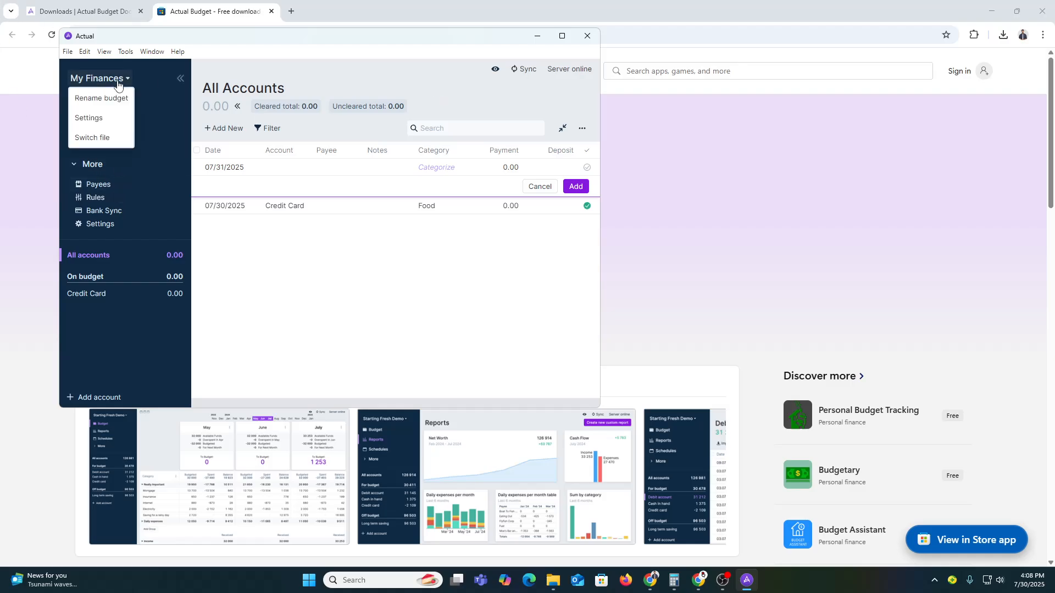
left_click(104, 117)
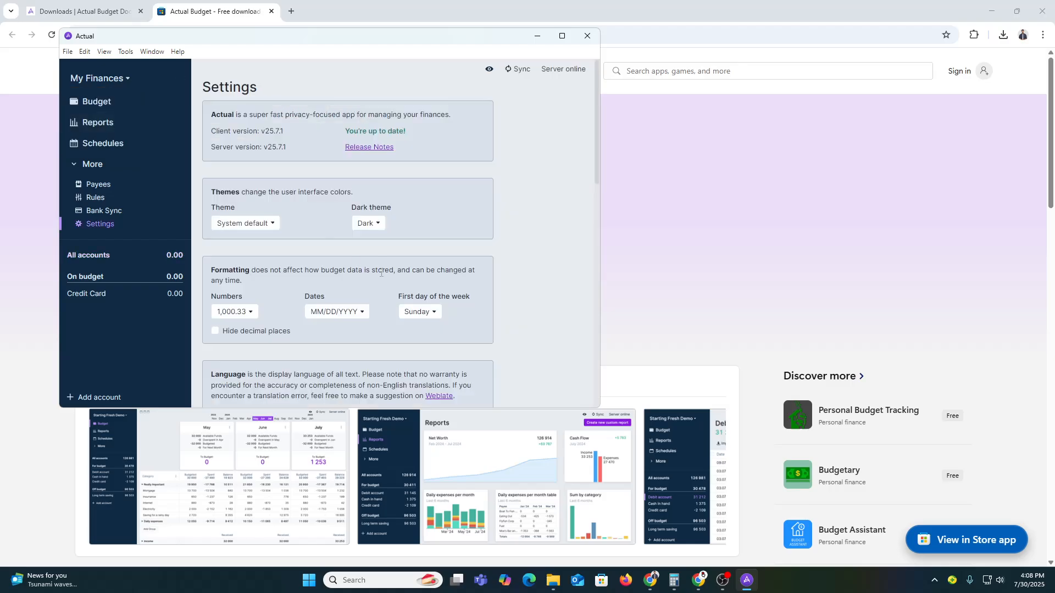
scroll(367, 249, "down", 4)
scroll(258, 219, "down", 10)
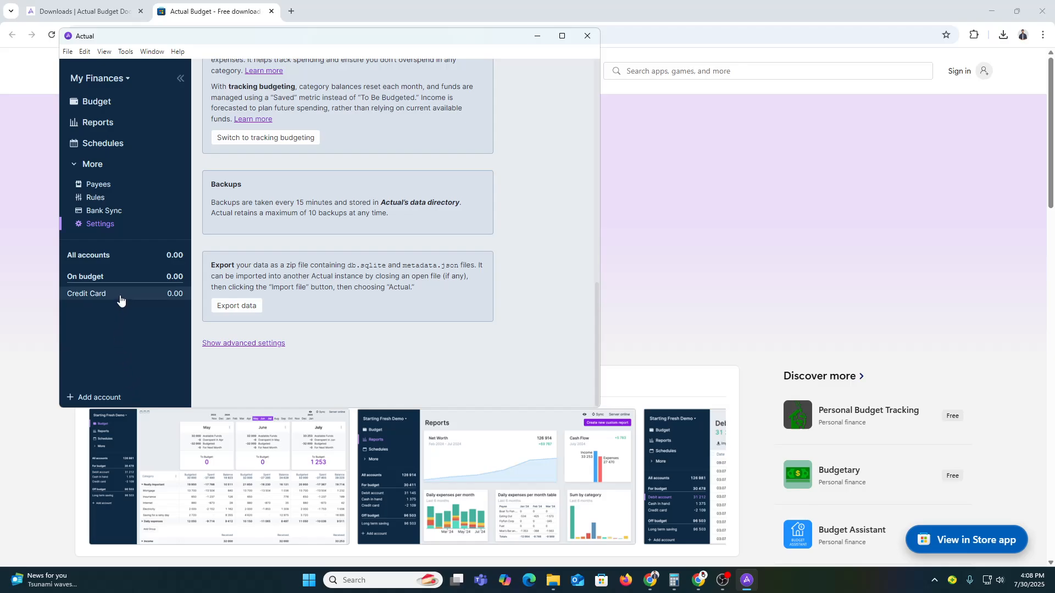
left_click(99, 256)
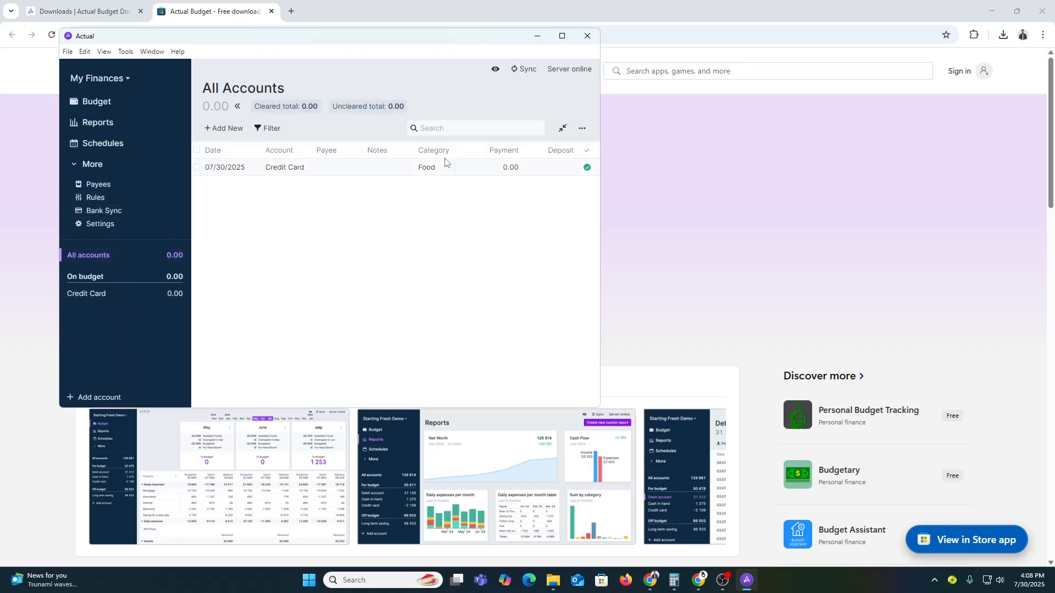
left_click(582, 128)
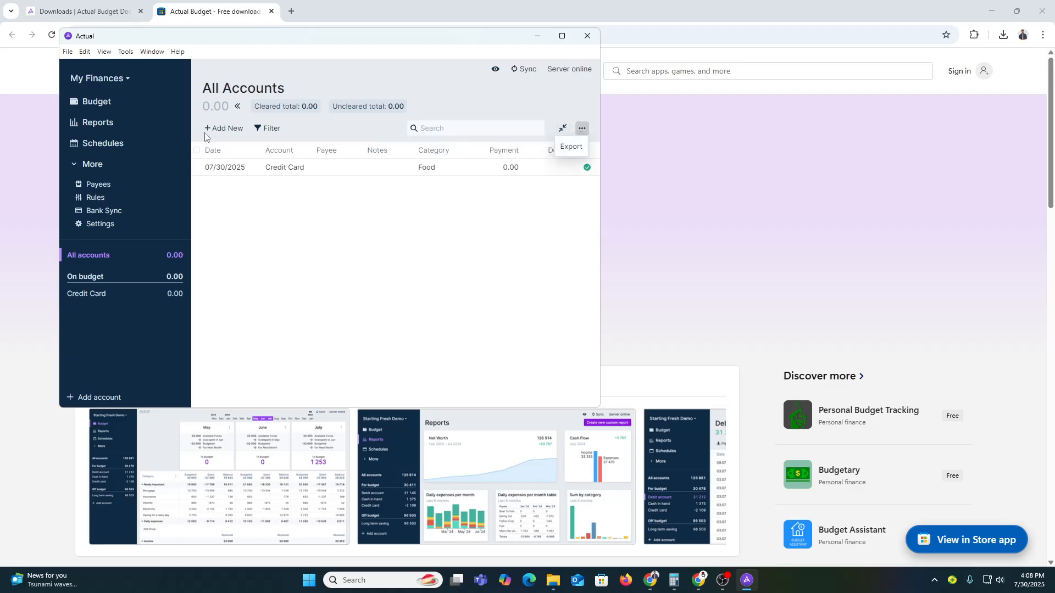
left_click(245, 220)
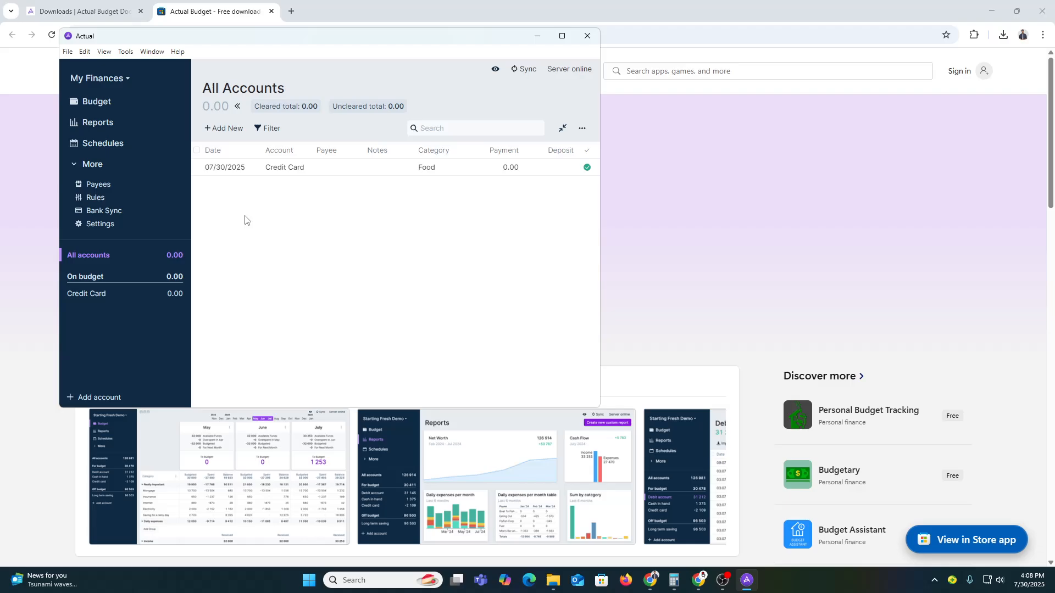
Start a 07/31/2025 transaction with payee Walmart and a 15.00 payment
left_click(223, 128)
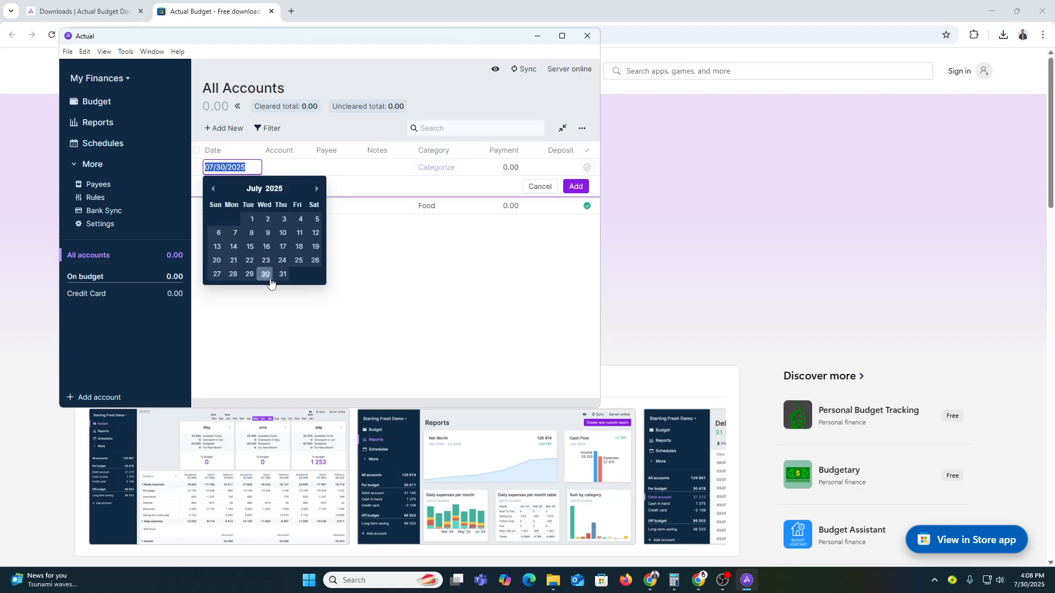
left_click(283, 273)
left_click(288, 166)
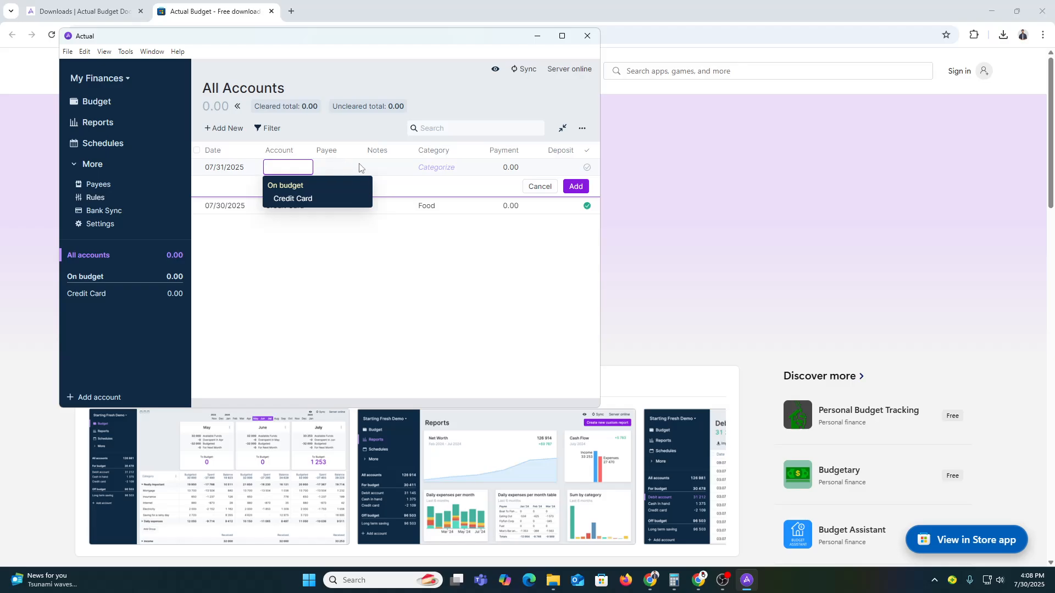
left_click(324, 164)
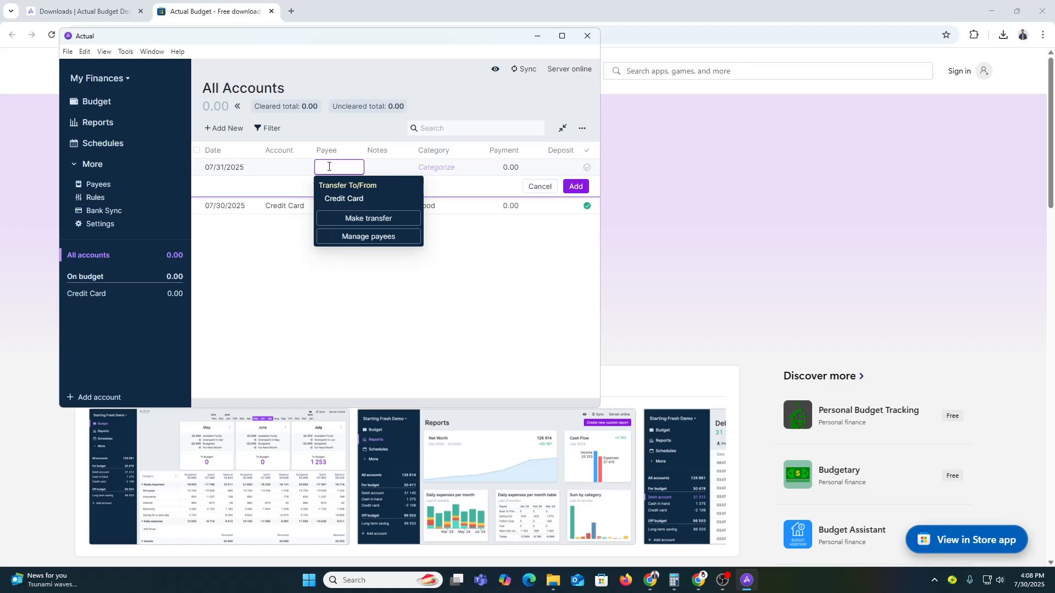
type("Walmart")
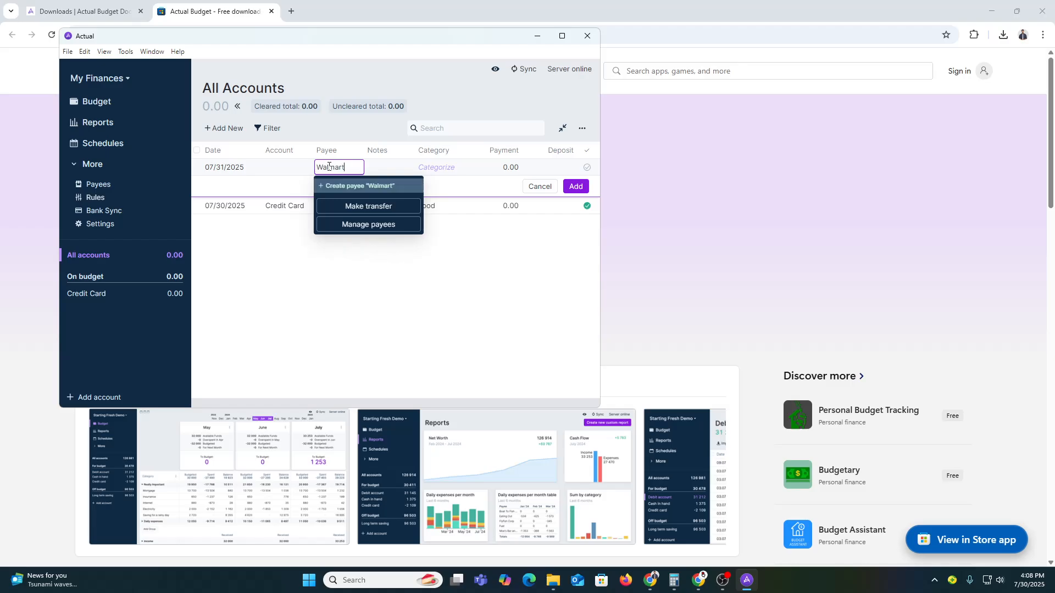
key("Escape")
left_click(380, 169)
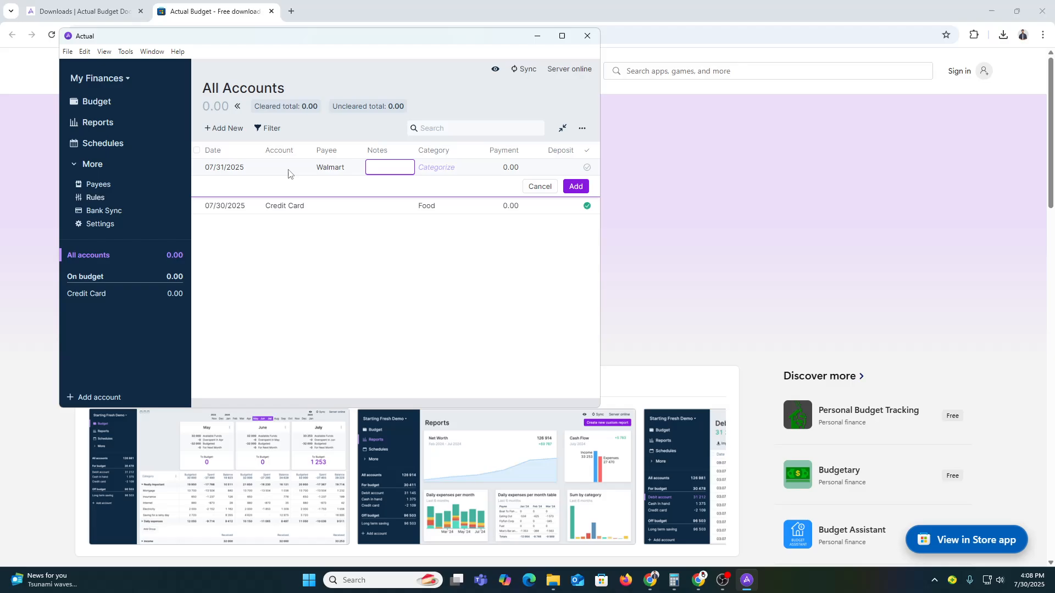
left_click(510, 169)
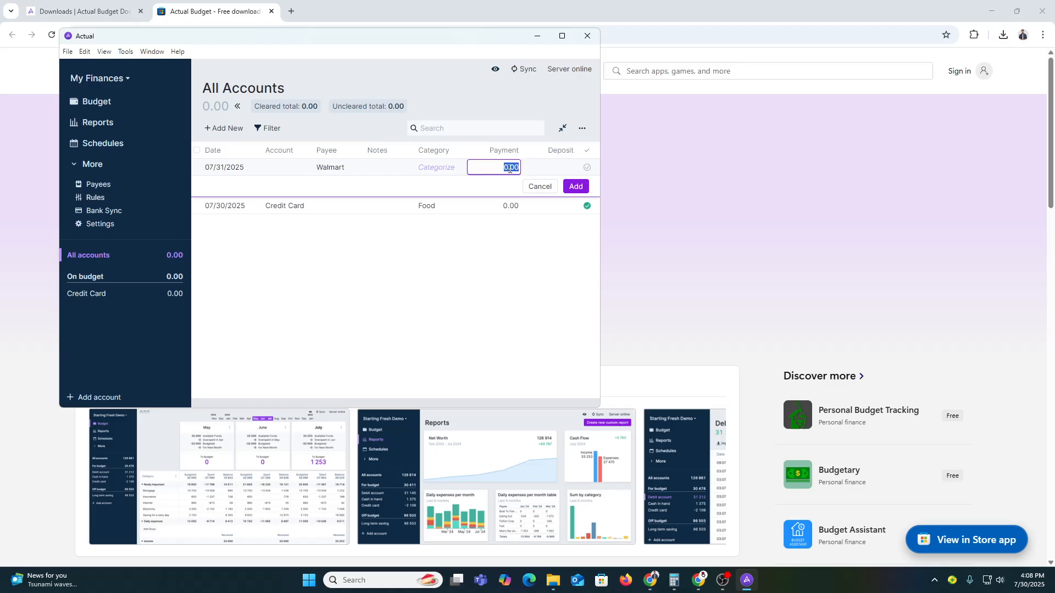
type("15")
key("Return")
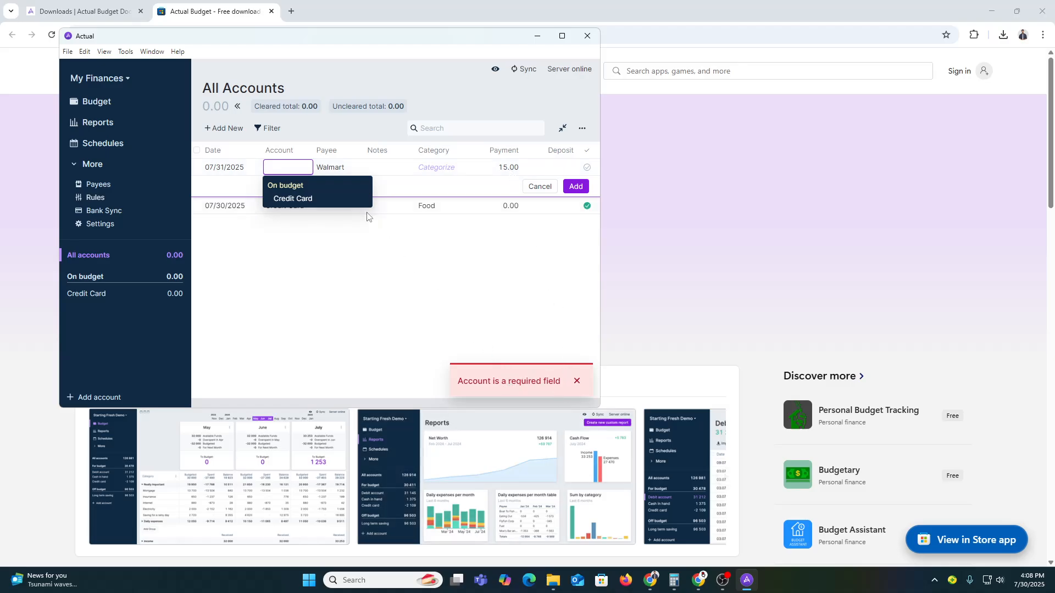
Assign it to Credit Card as a 25.00 deposit, saved and categorized General
left_click(304, 200)
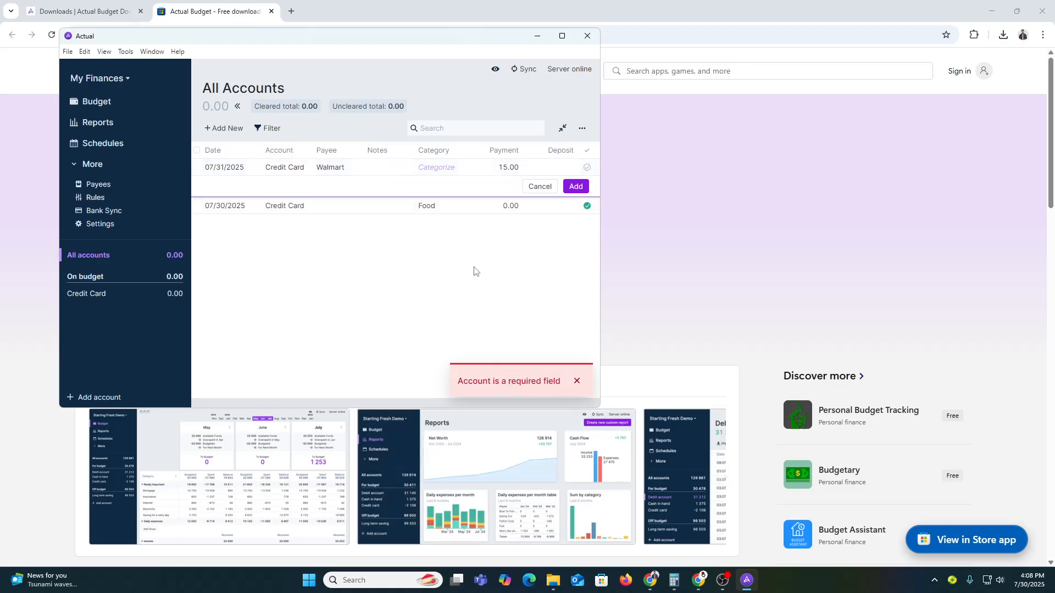
left_click(558, 166)
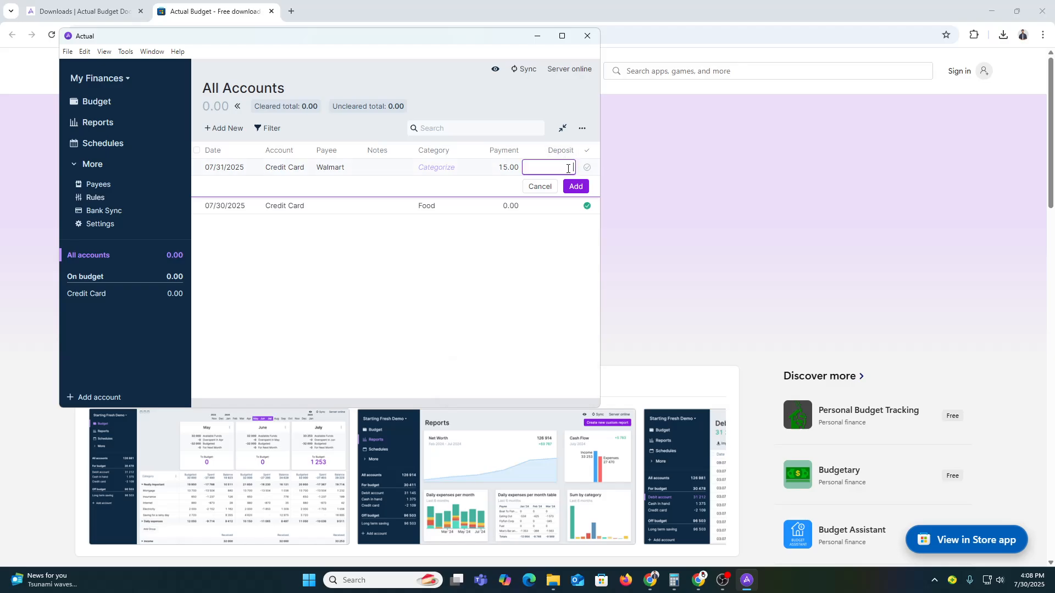
type("25")
key("Return")
left_click(504, 282)
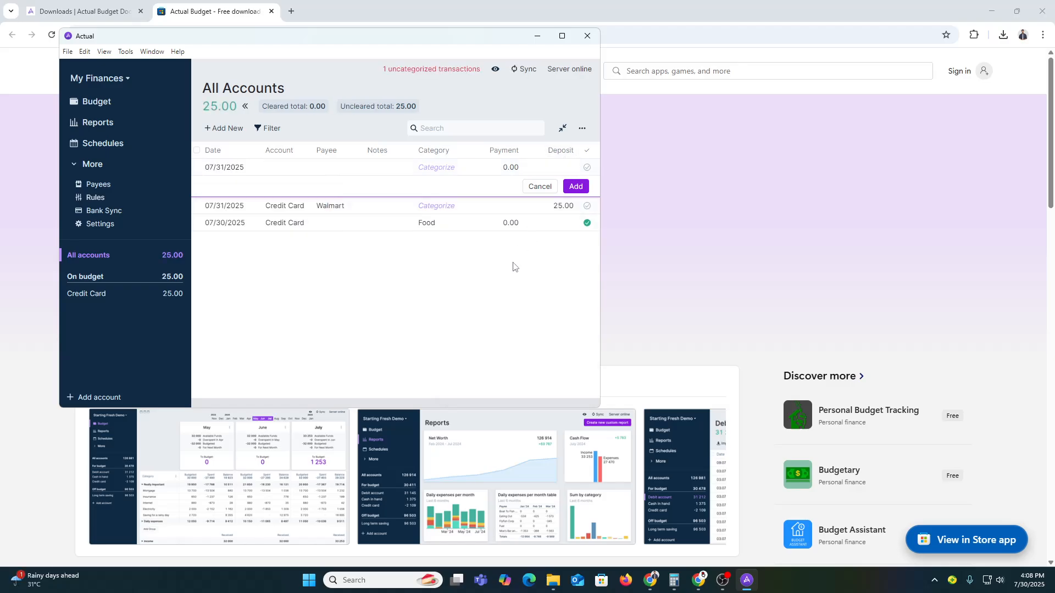
left_click(445, 205)
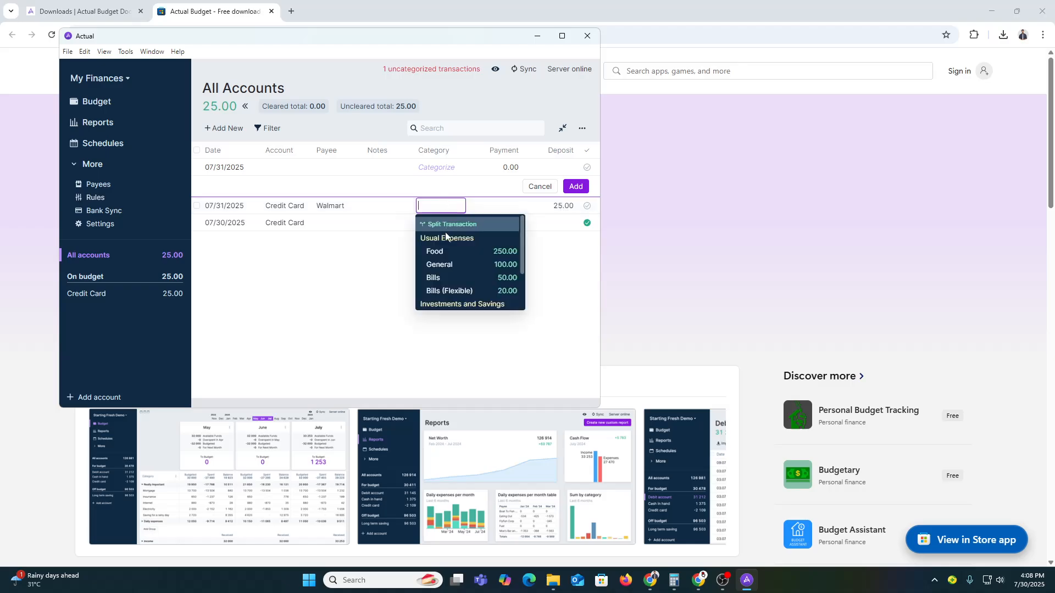
left_click(443, 266)
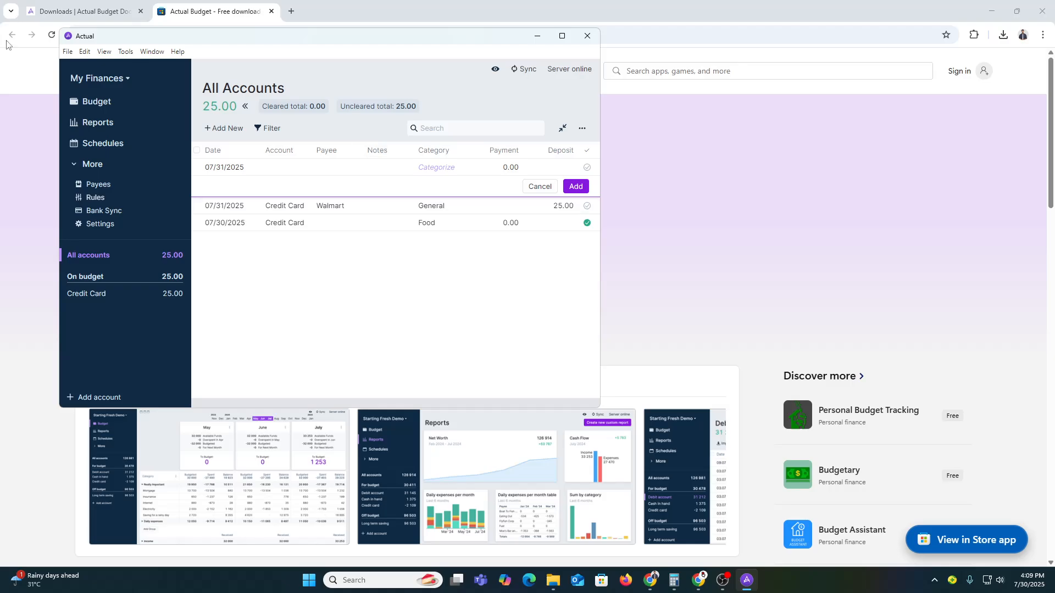
Return to the July budget to review 25.00 spent and the 595.00 balance
left_click(127, 110)
scroll(435, 323, "down", 3)
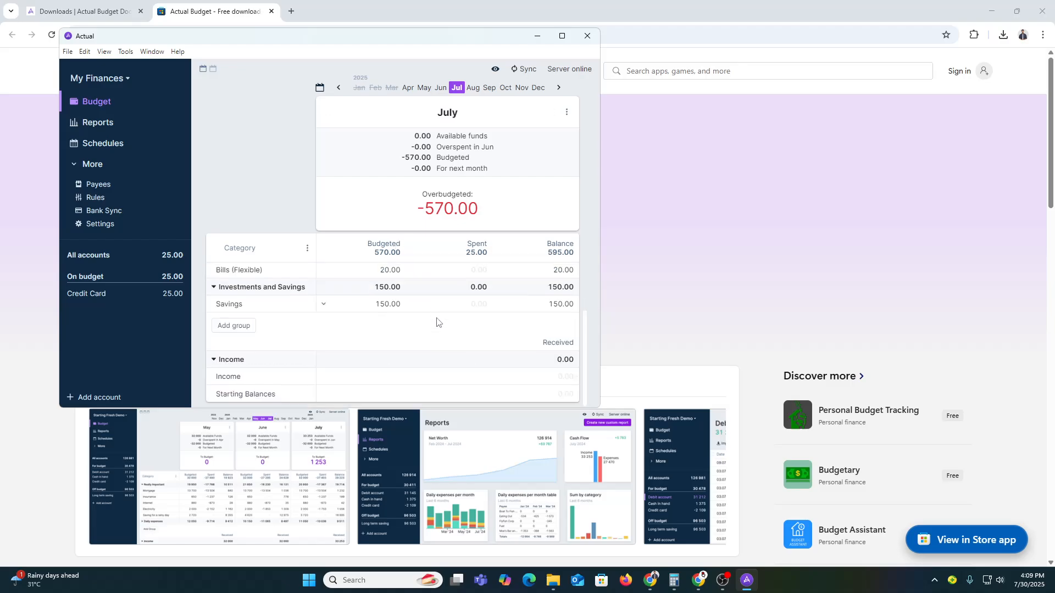
scroll(468, 371, "up", 3)
scroll(468, 365, "down", 3)
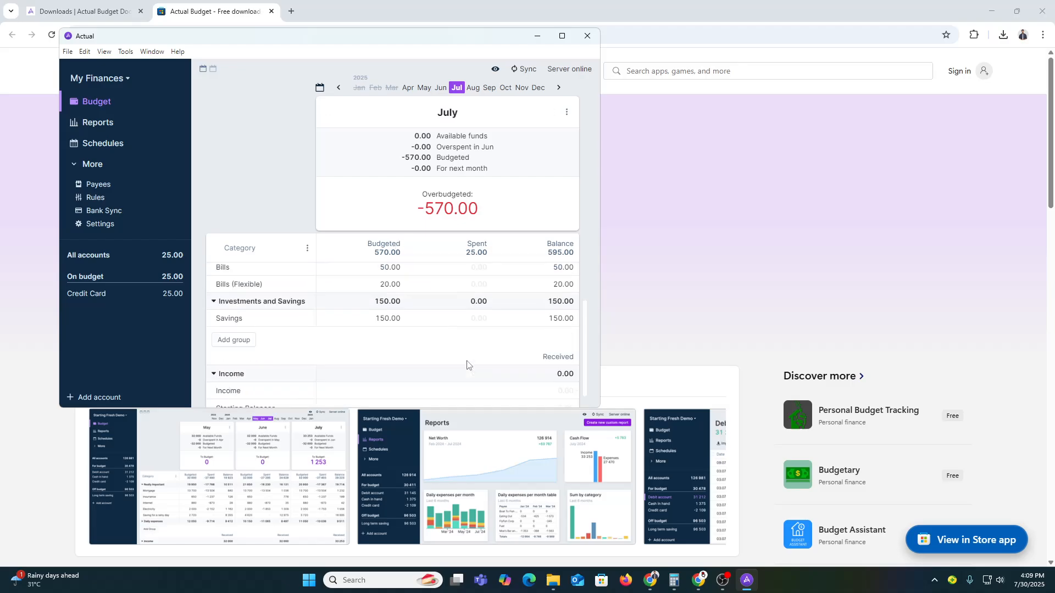